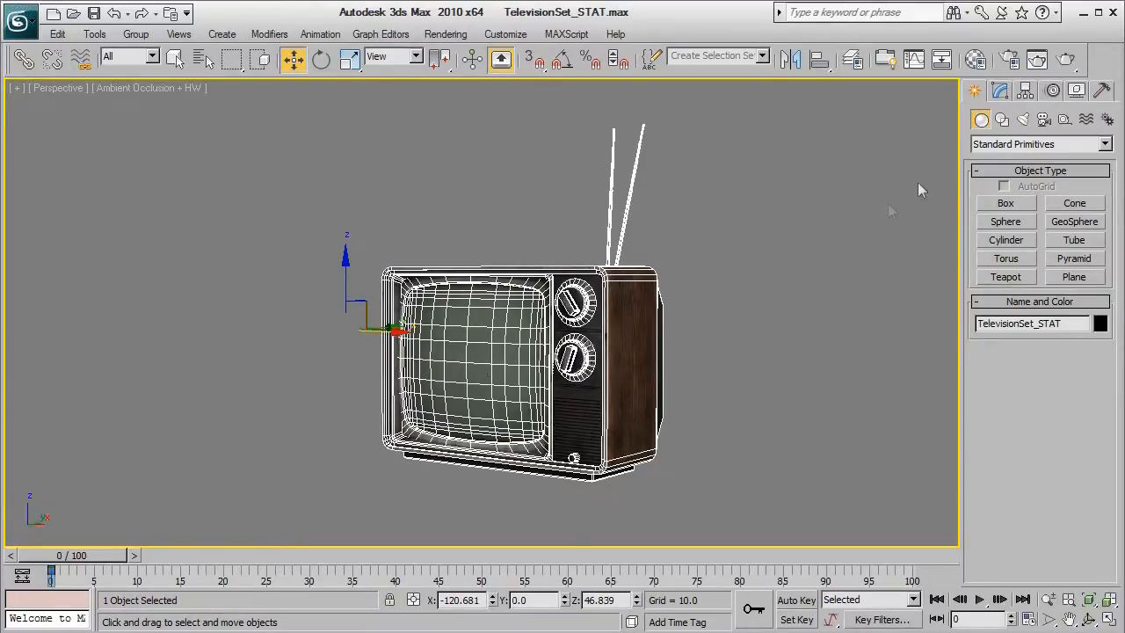
# Edit the TV's pivot only and center the pivot on the object
pyautogui.click(1025, 91)
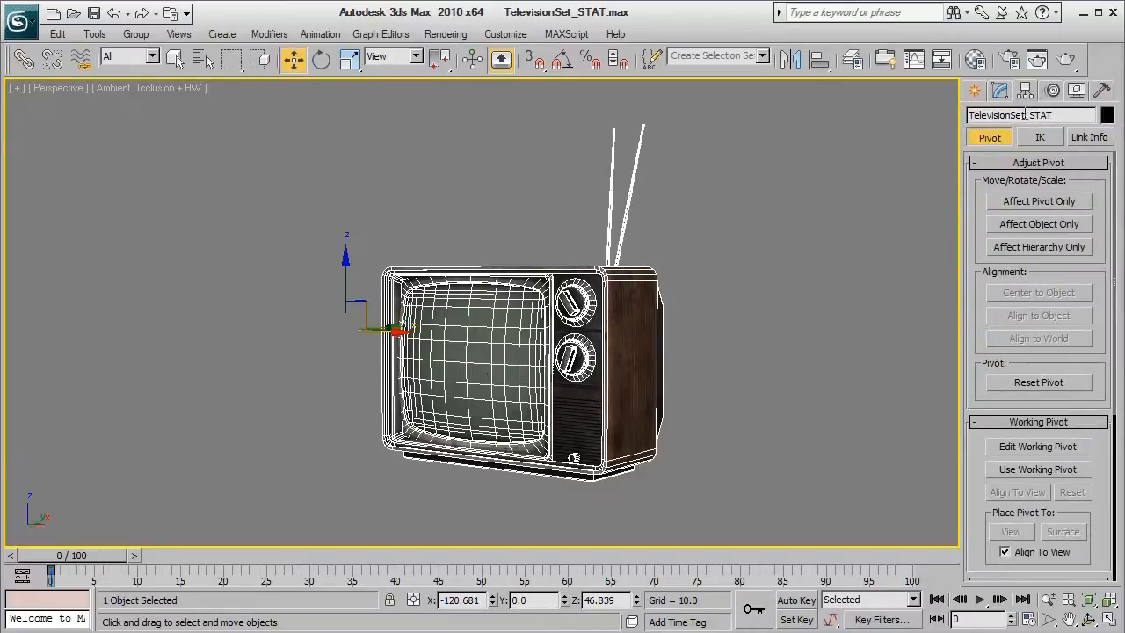
pyautogui.click(1042, 202)
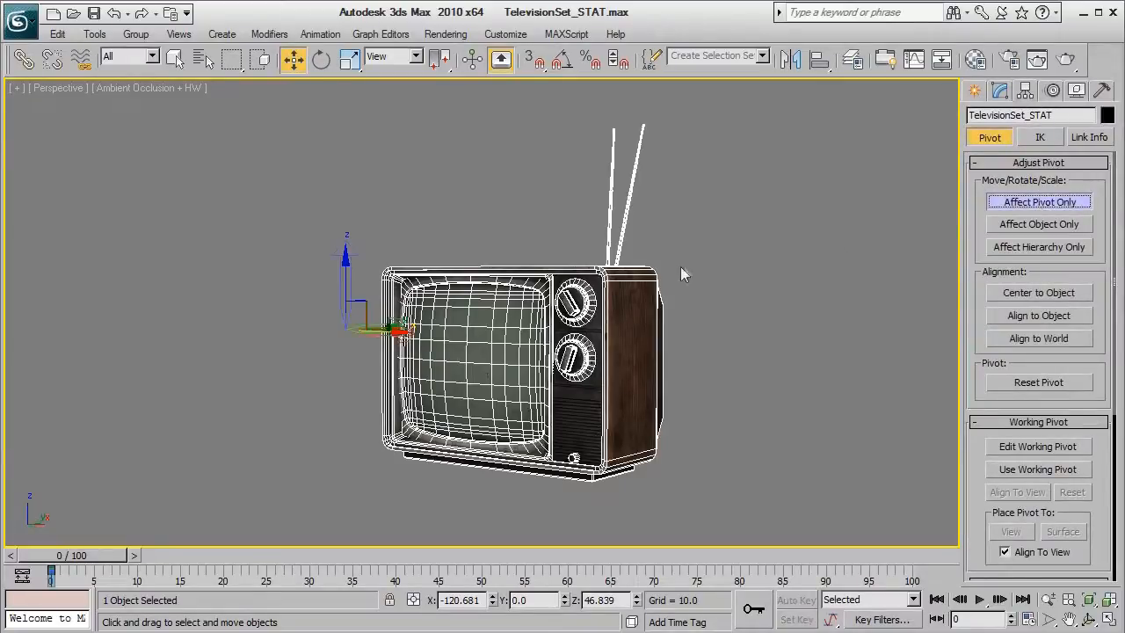
pyautogui.moveTo(398, 327); pyautogui.dragTo(375, 239)
pyautogui.click(1048, 292)
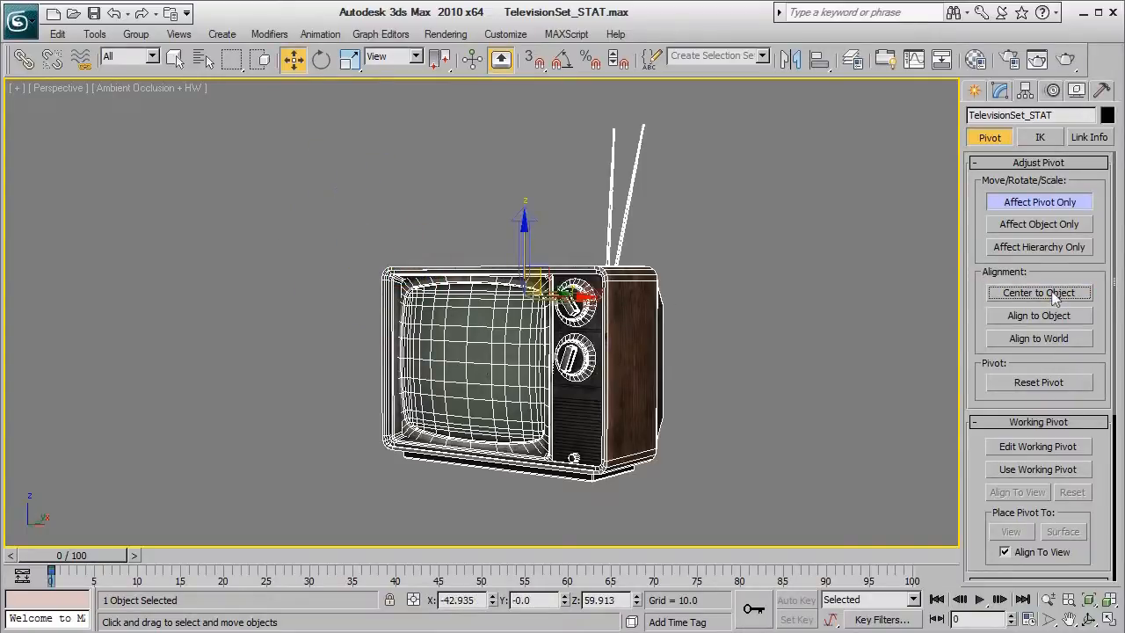
# In the front view, align the pivot's Y position from its center to the TV's minimum, then leave pivot-only mode
pyautogui.press('f')
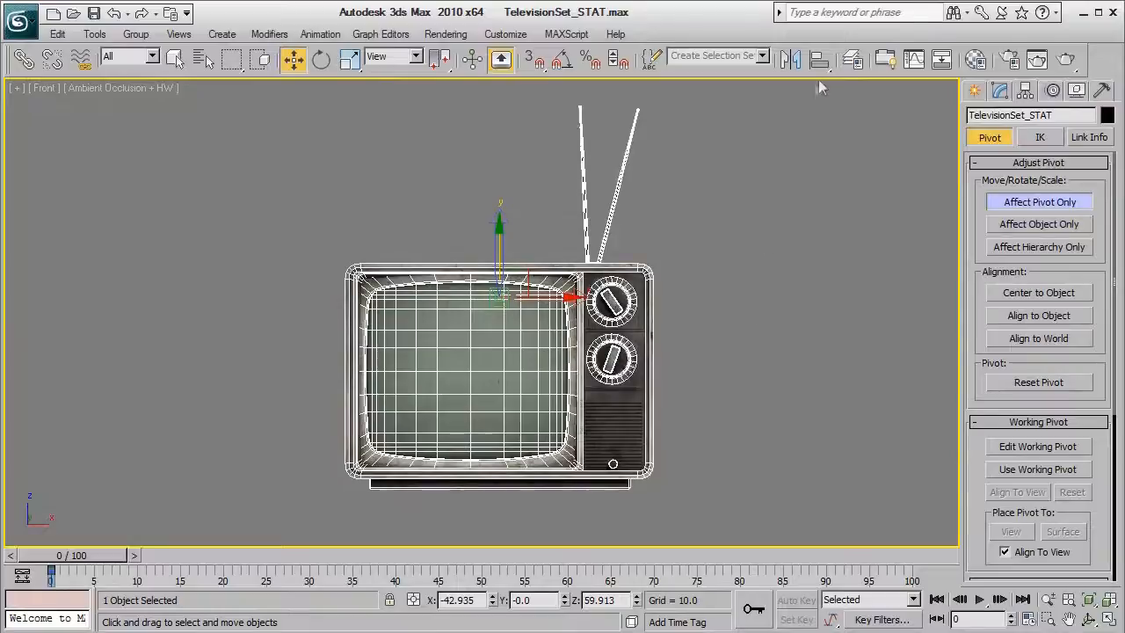
pyautogui.click(820, 61)
pyautogui.click(636, 281)
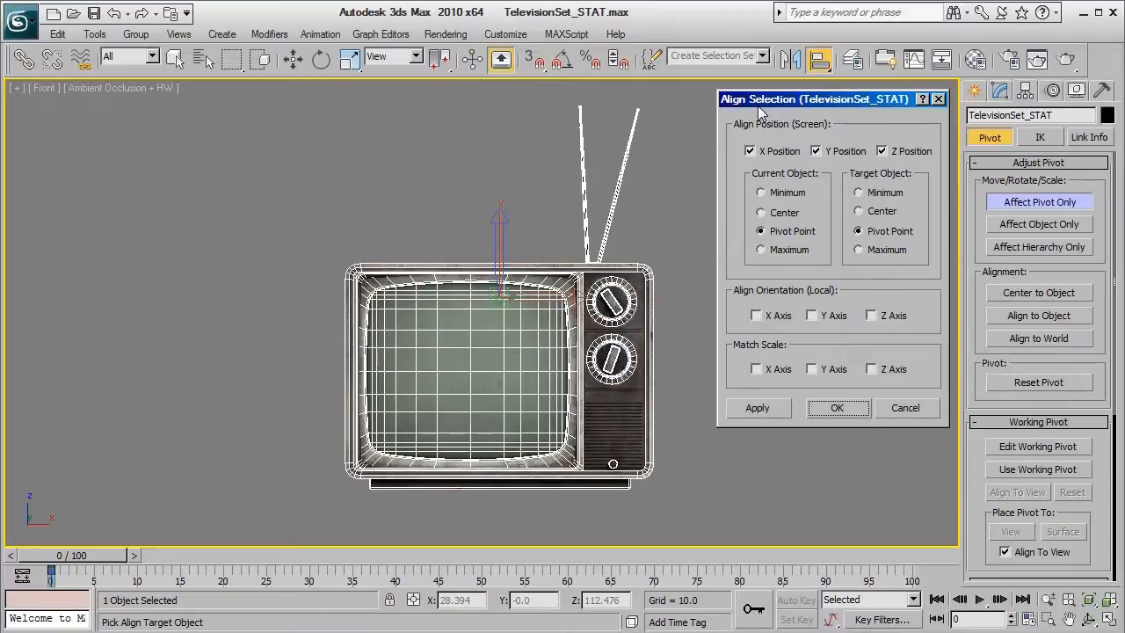
pyautogui.click(778, 212)
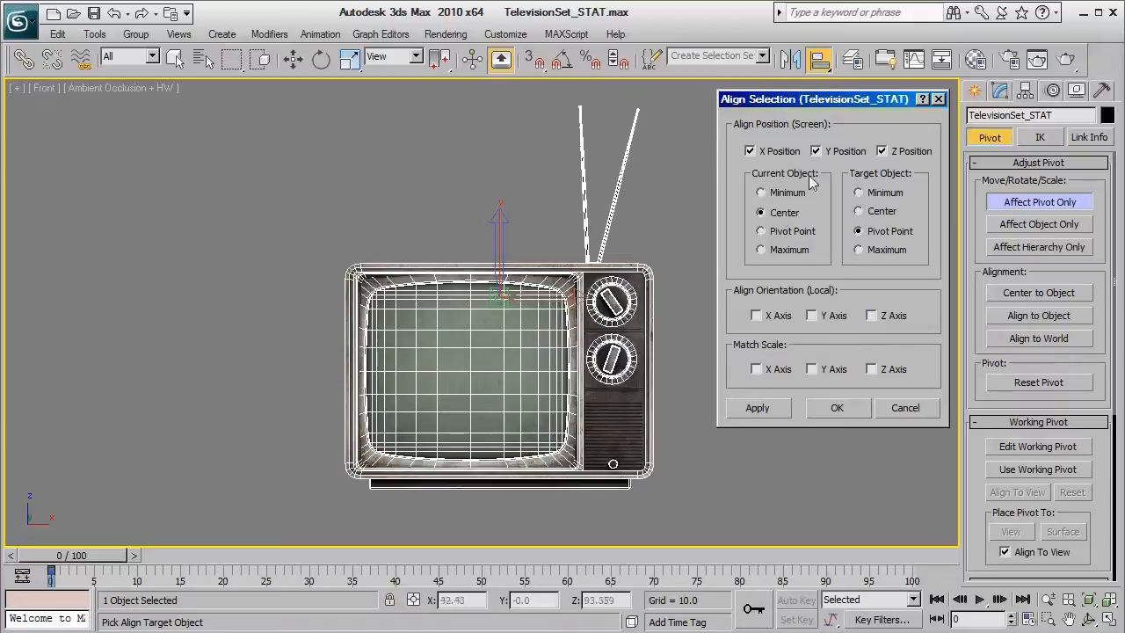
pyautogui.click(881, 193)
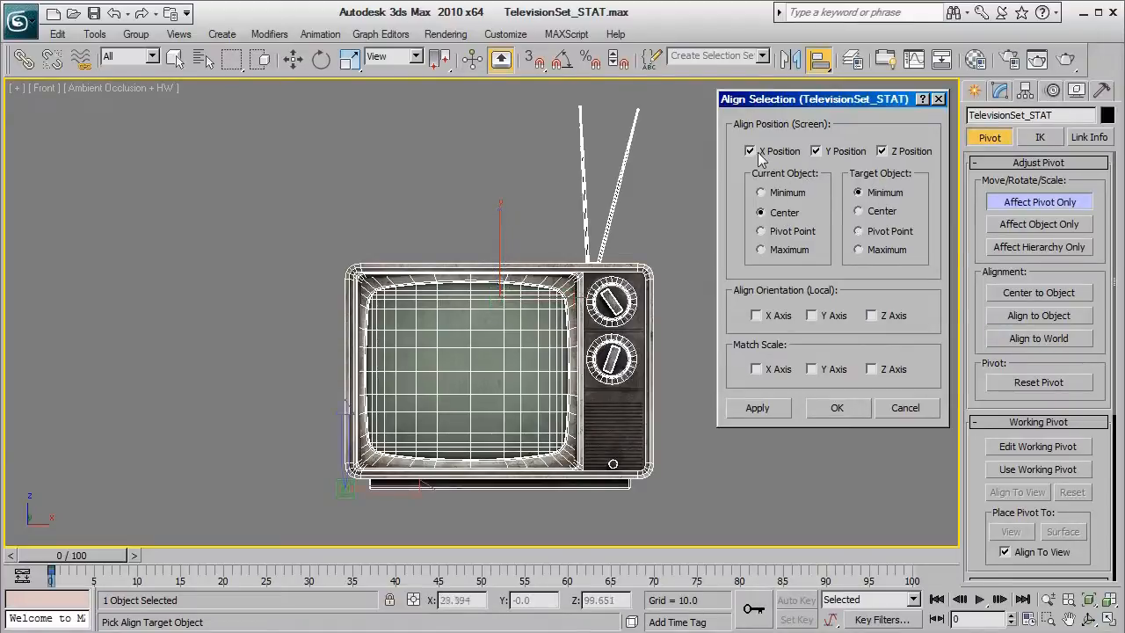
pyautogui.click(750, 152)
pyautogui.click(881, 151)
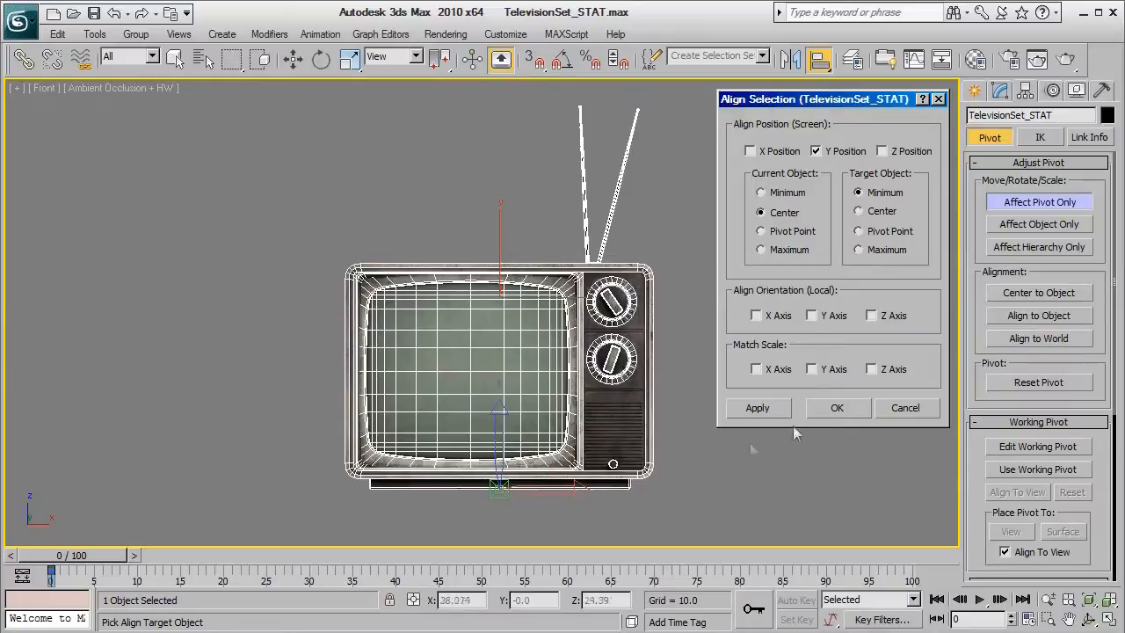
pyautogui.click(837, 409)
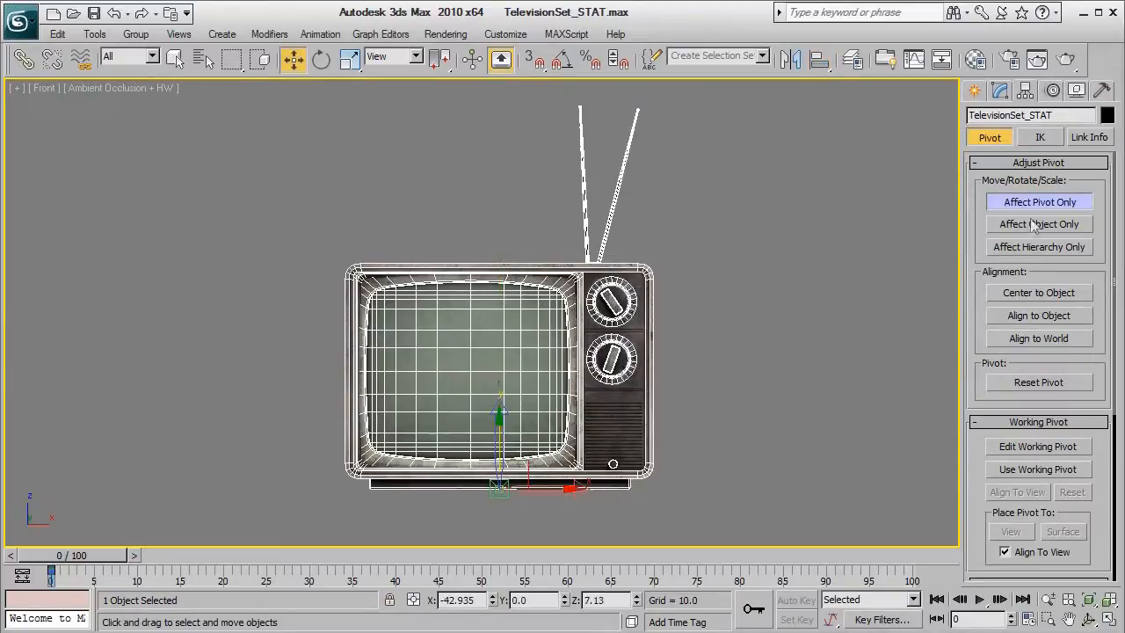
pyautogui.click(1033, 204)
# Switch to the perspective view and turn on the home grid display
pyautogui.press('p')
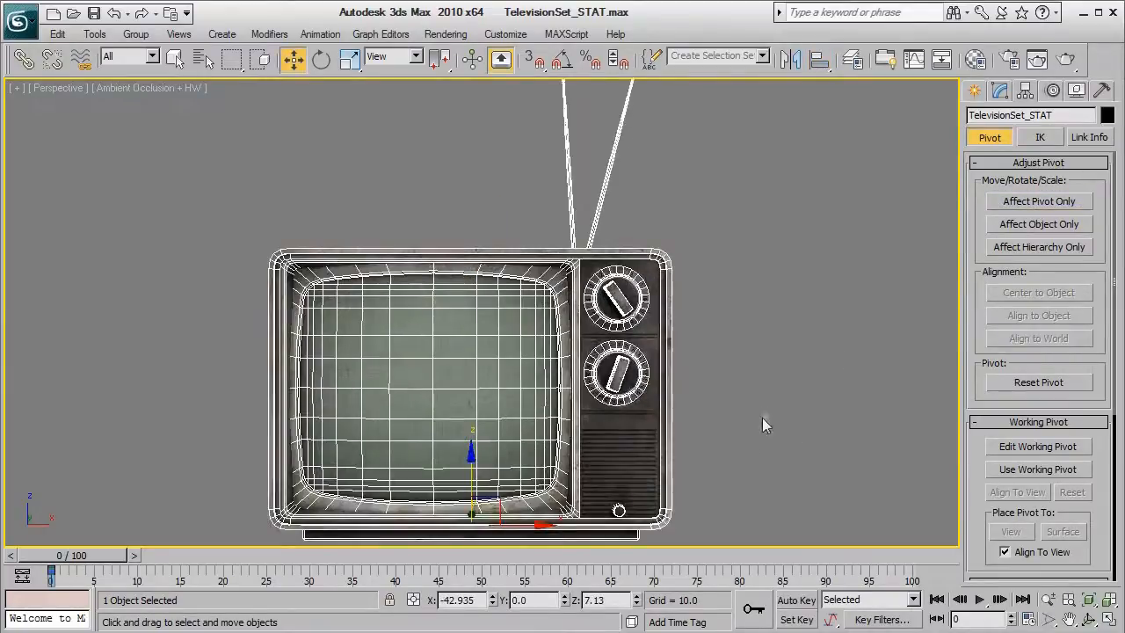
pyautogui.keyDown('alt'); pyautogui.moveTo(762, 418); pyautogui.dragTo(740, 444, button='middle'); pyautogui.keyUp('alt')
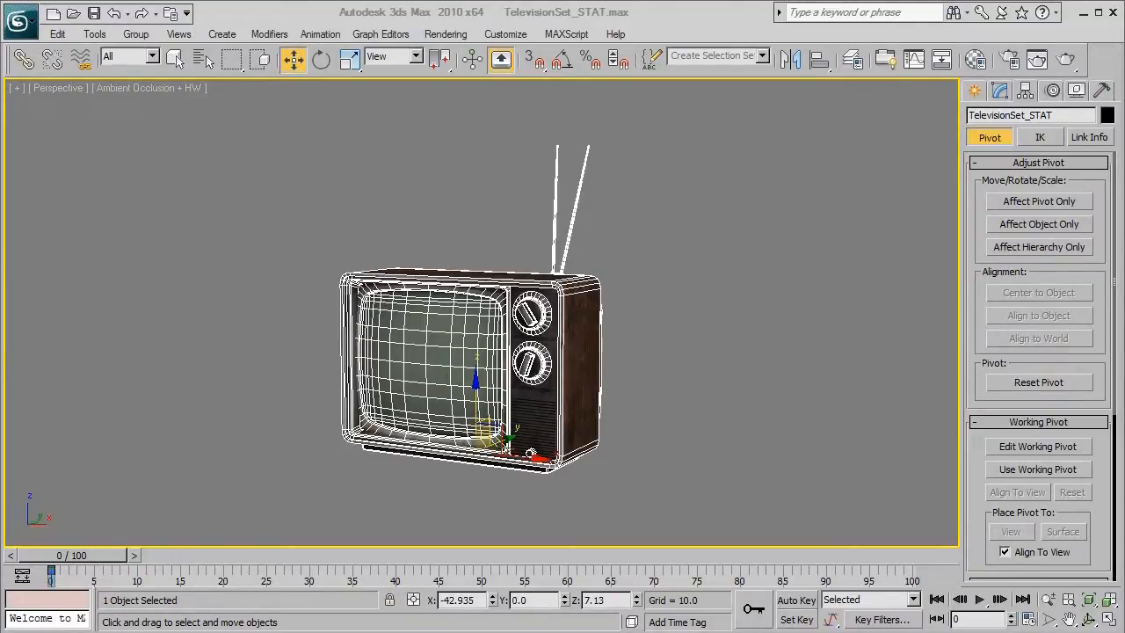
pyautogui.keyDown('alt'); pyautogui.moveTo(785, 454); pyautogui.dragTo(757, 458, button='middle'); pyautogui.keyUp('alt')
pyautogui.press('g')
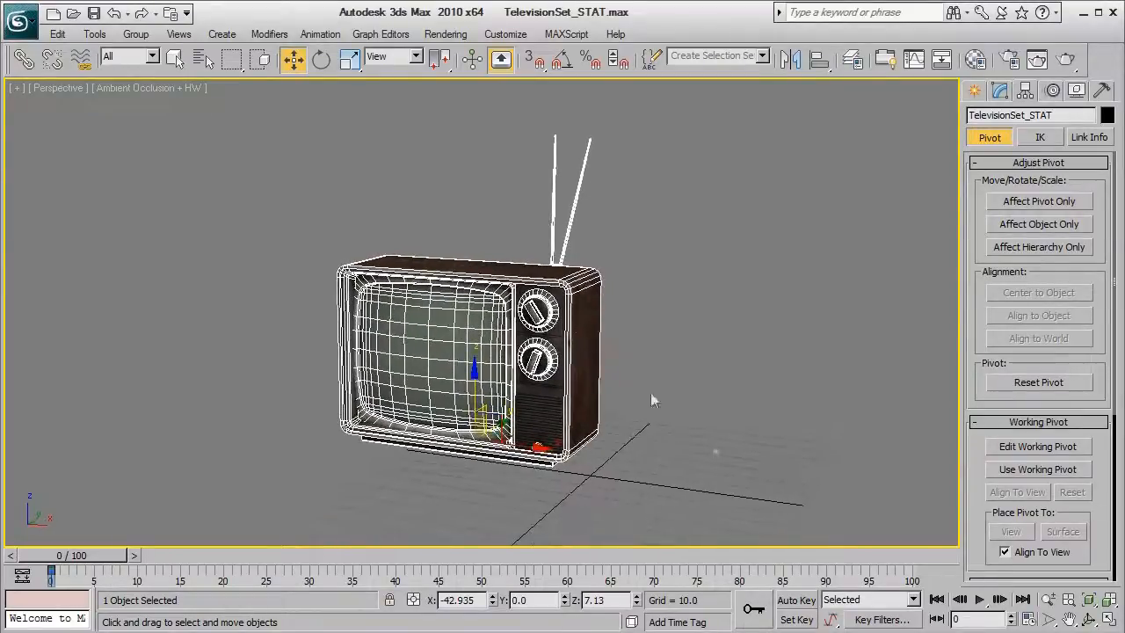
# Move the TV to the world origin by setting its absolute X and Z positions to 0
pyautogui.rightClick(294, 59)
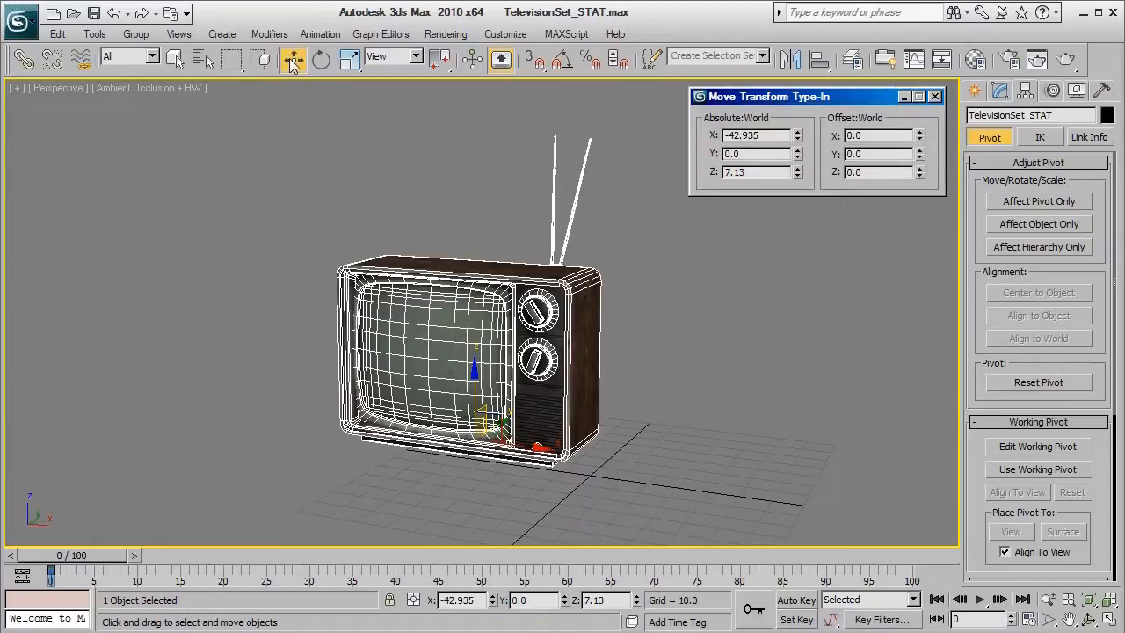
pyautogui.rightClick(799, 136)
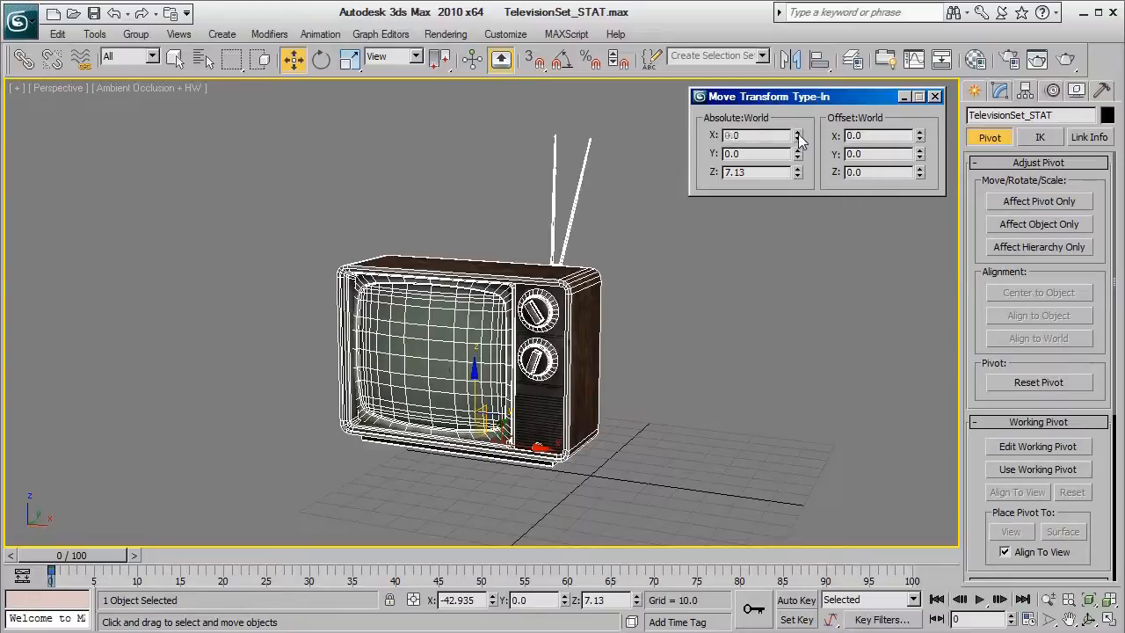
pyautogui.rightClick(799, 173)
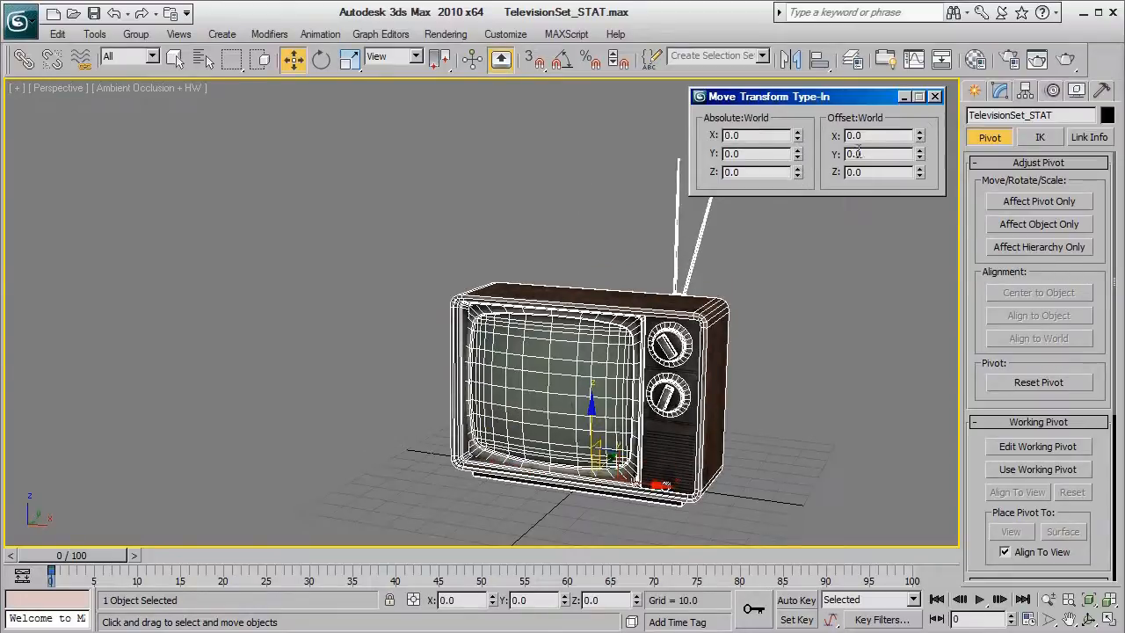
pyautogui.click(935, 96)
# Apply Reset XForm to the selected TV set
pyautogui.moveTo(826, 277)
pyautogui.keyDown('alt'); pyautogui.mouseDown(button='middle')
pyautogui.moveTo(826, 251)
pyautogui.moveTo(821, 296)
pyautogui.mouseUp(button='middle'); pyautogui.keyUp('alt')
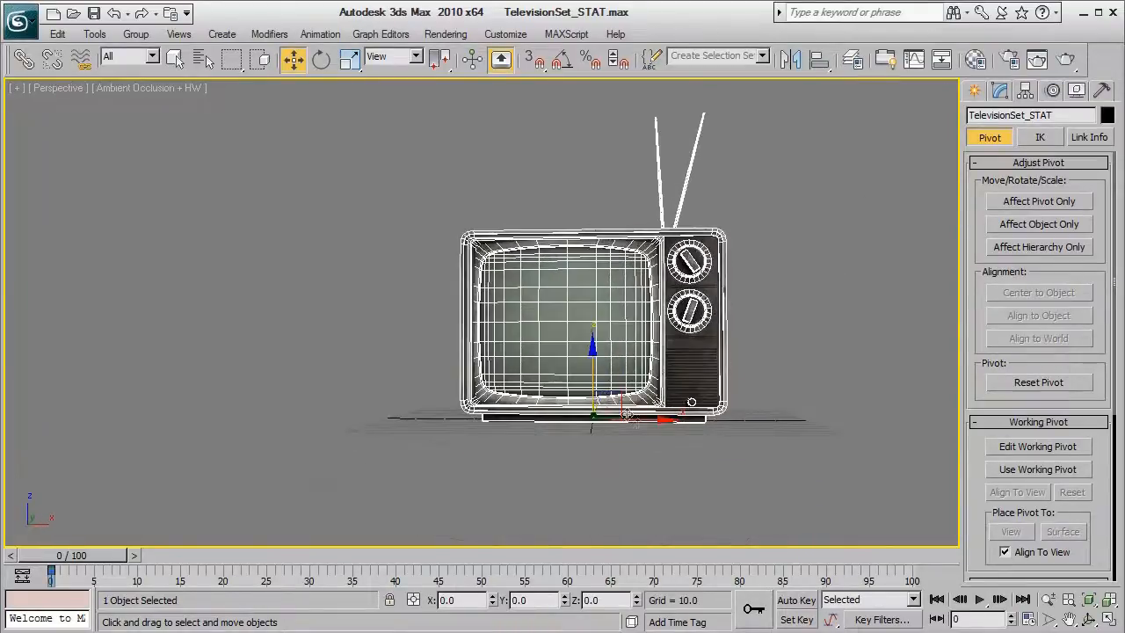
pyautogui.keyDown('alt'); pyautogui.moveTo(705, 413); pyautogui.dragTo(709, 416, button='middle'); pyautogui.keyUp('alt')
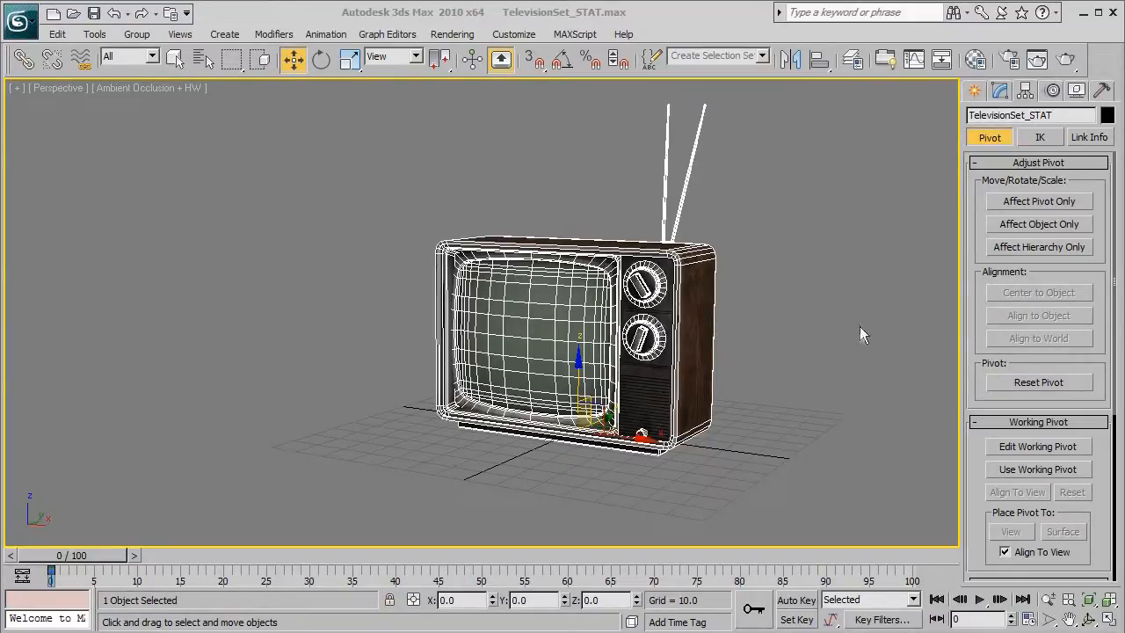
pyautogui.click(1103, 94)
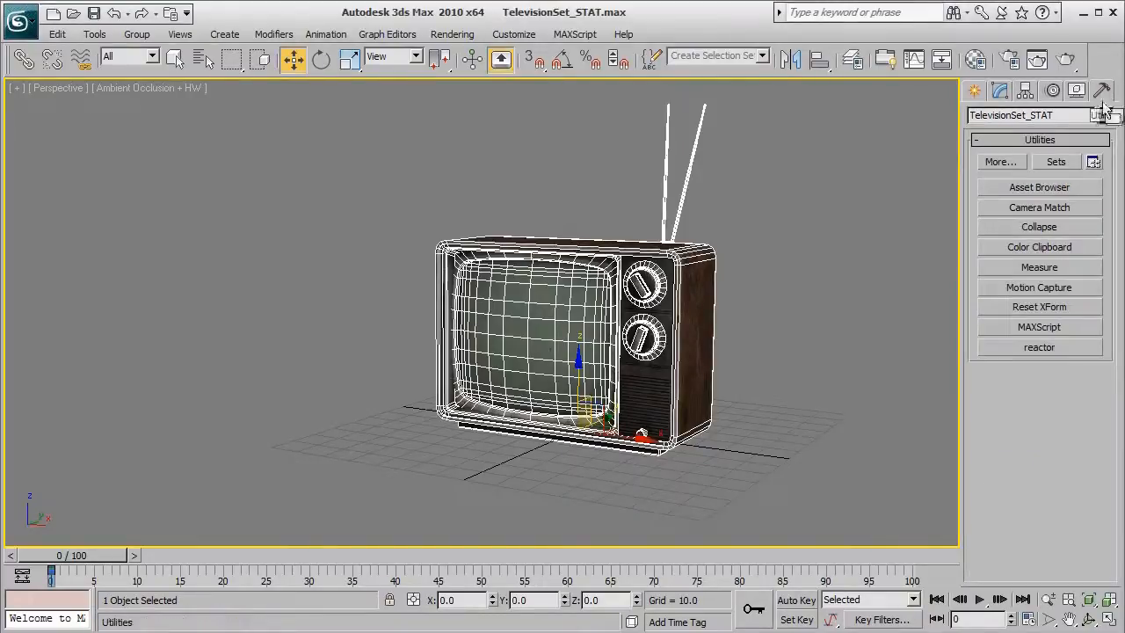
pyautogui.click(1054, 307)
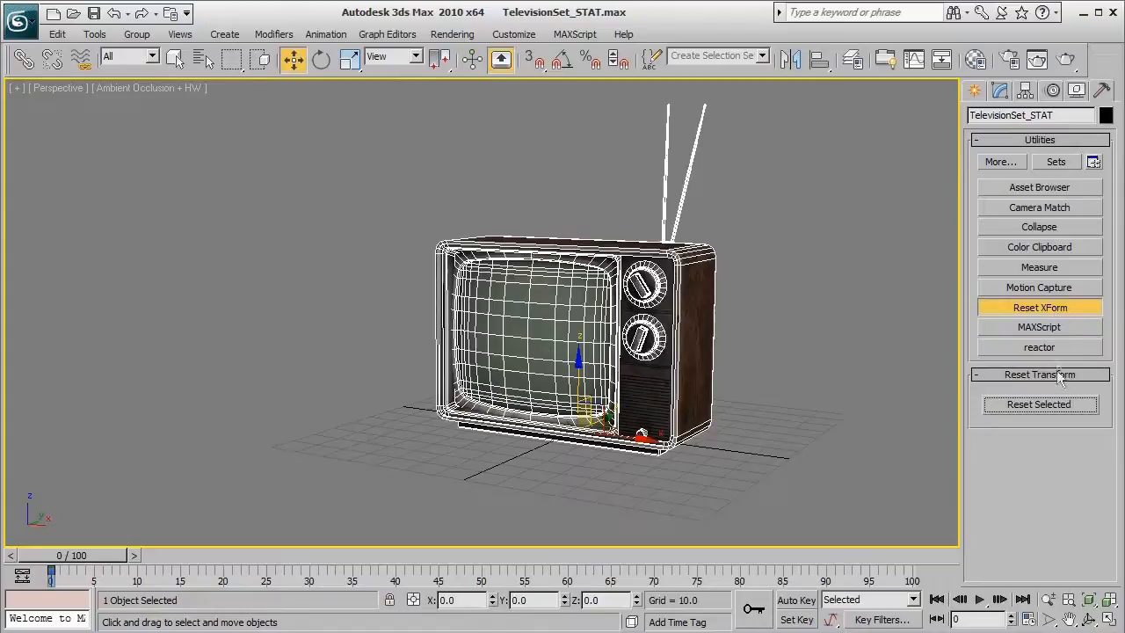
pyautogui.click(1058, 405)
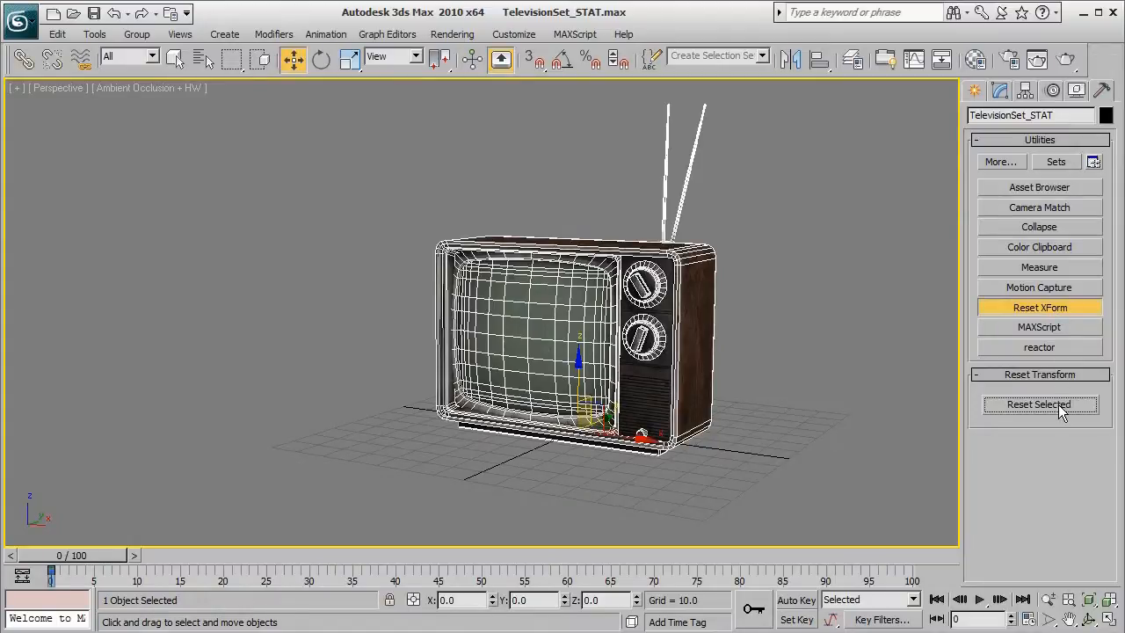
# Collapse the TV's whole modifier stack down to an Editable Poly
pyautogui.click(1001, 92)
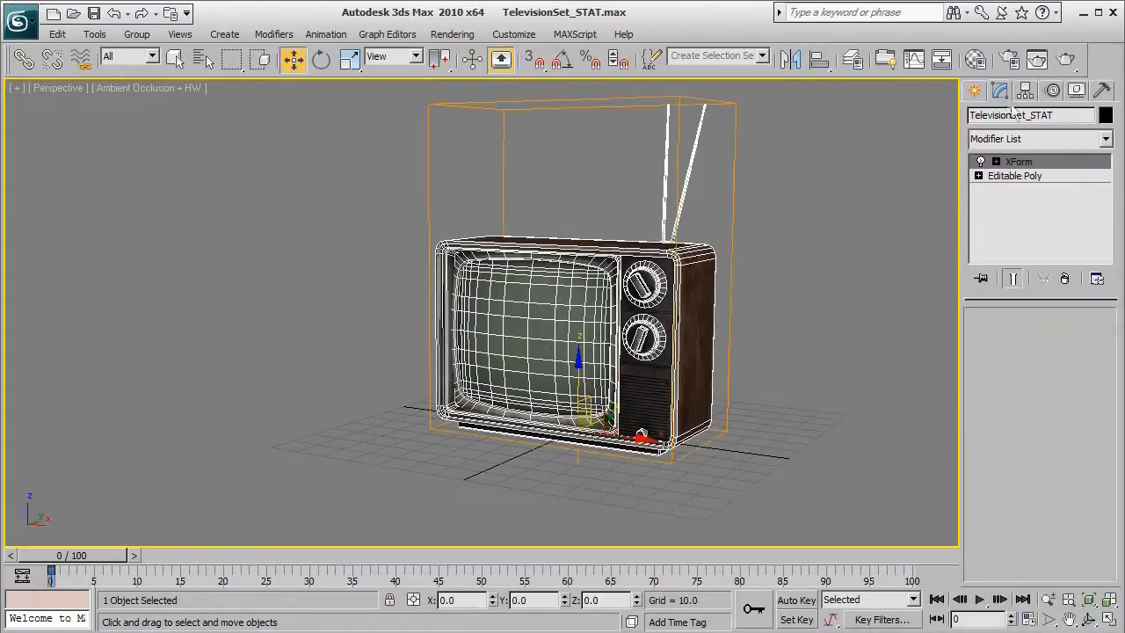
pyautogui.rightClick(1019, 167)
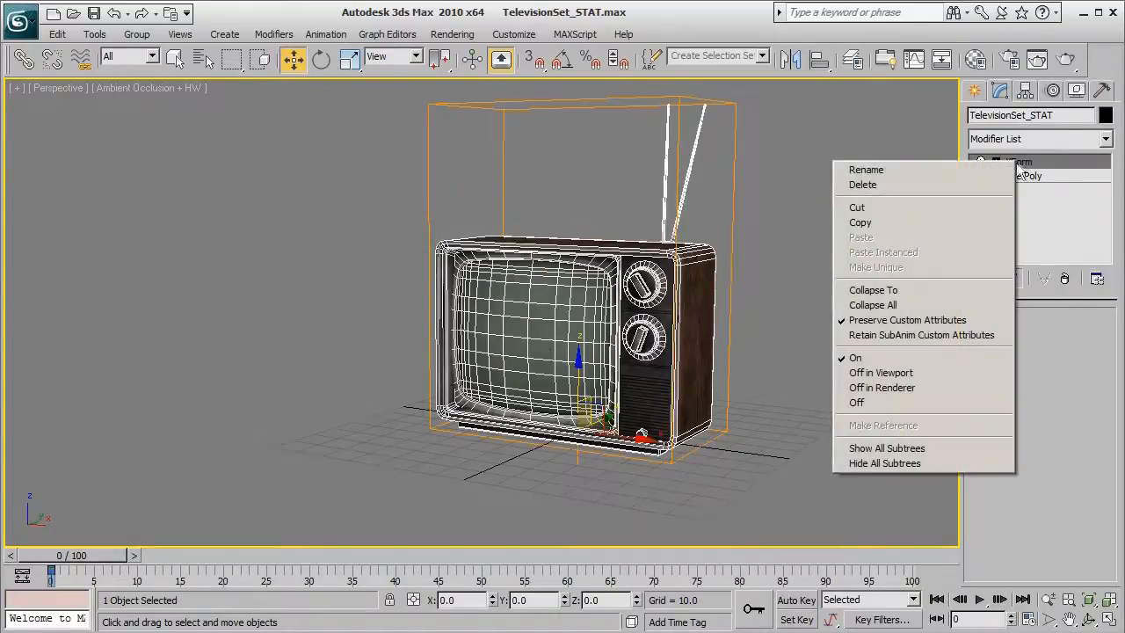
pyautogui.click(932, 307)
pyautogui.click(649, 378)
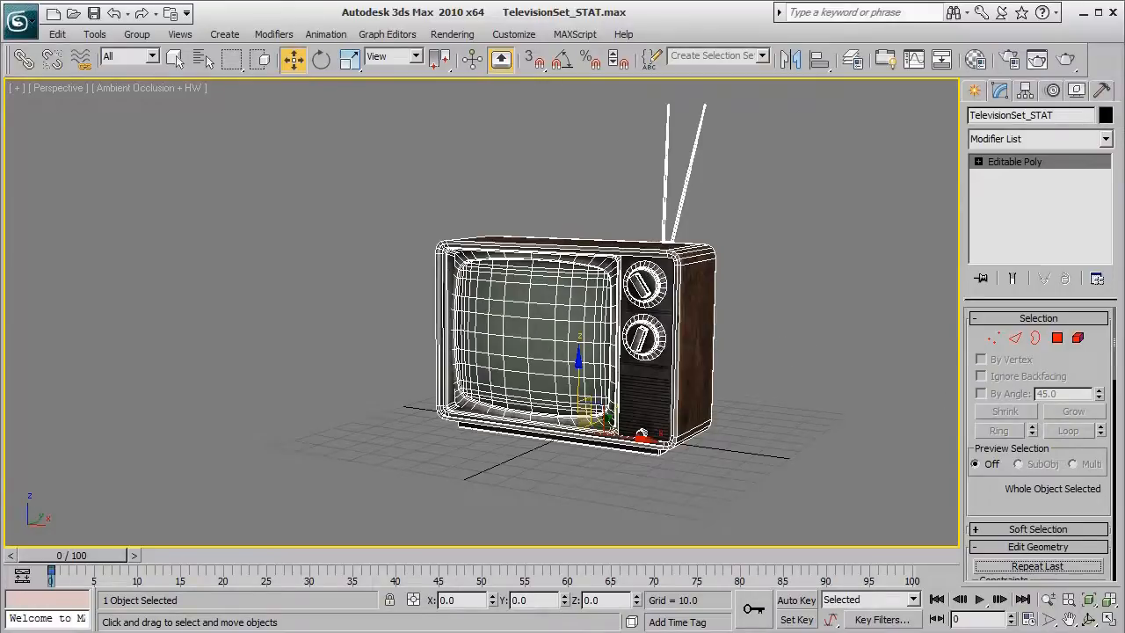
pyautogui.hotkey('alt', 'Tab')
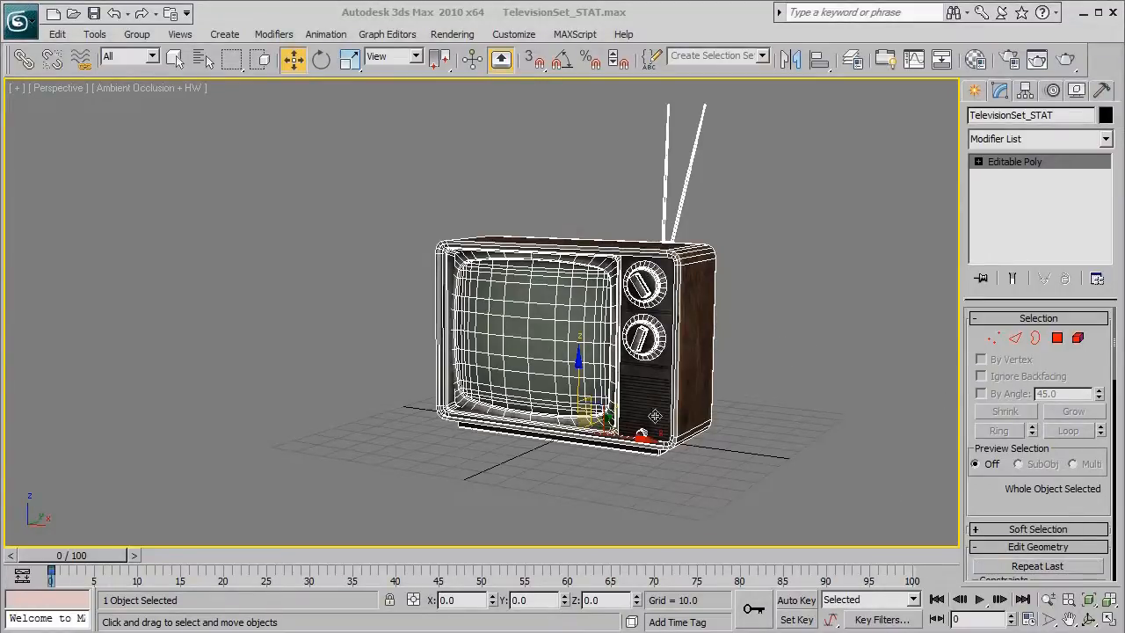
pyautogui.hotkey('alt', 'Tab')
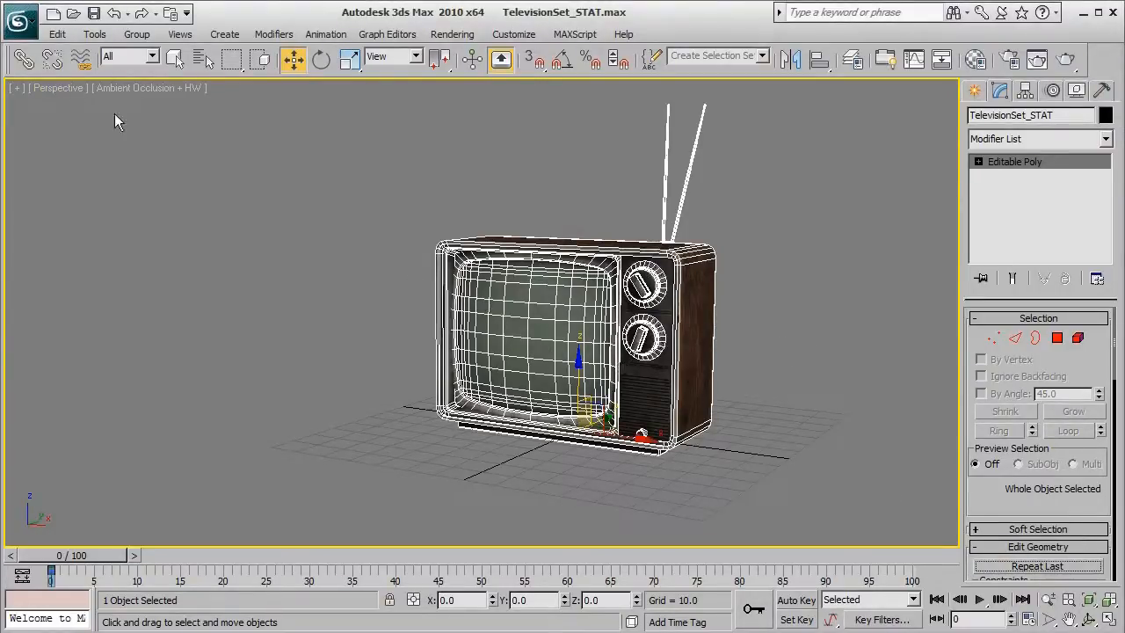
# Start exporting the scene and enter Televisionset_STAT as the export file name
pyautogui.click(17, 21)
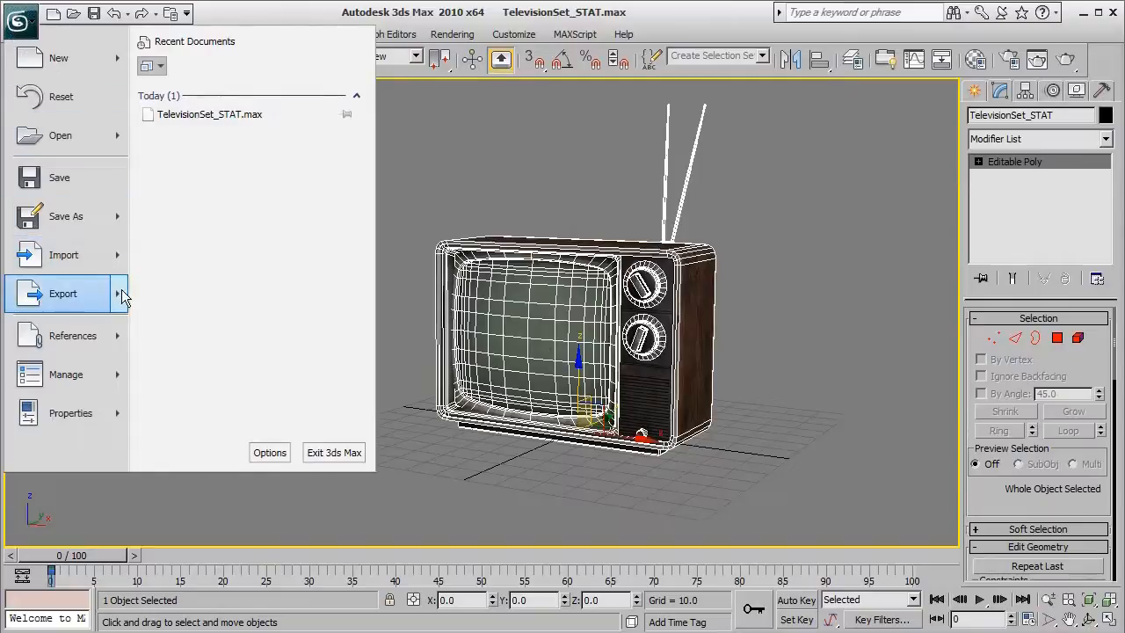
pyautogui.moveTo(118, 294)
pyautogui.click(218, 161)
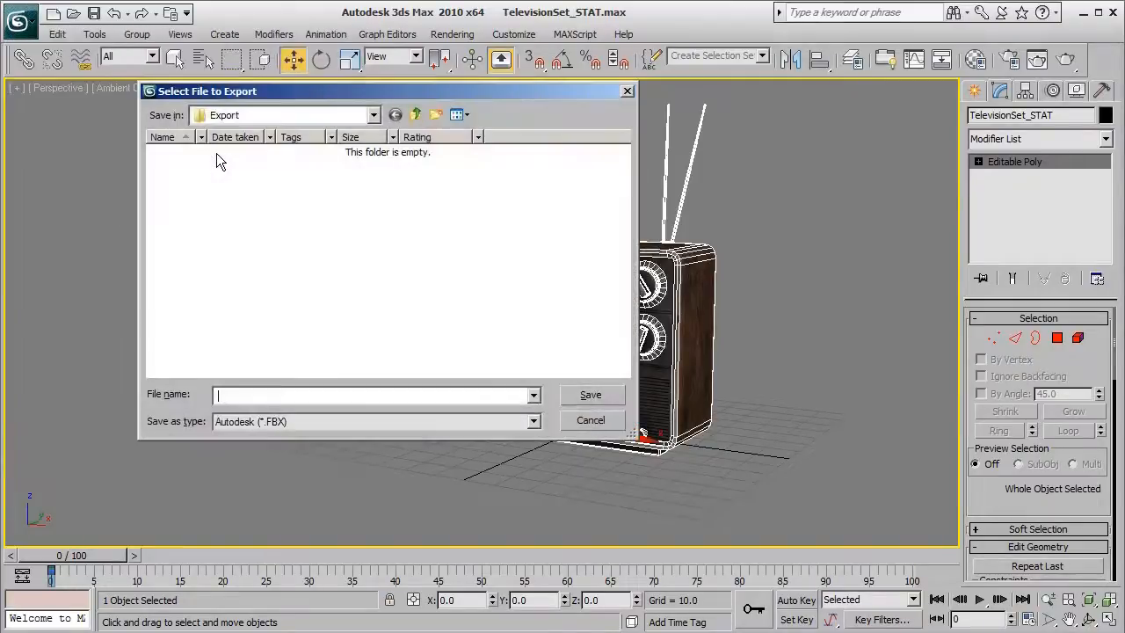
pyautogui.click(249, 395)
pyautogui.write('Televe')
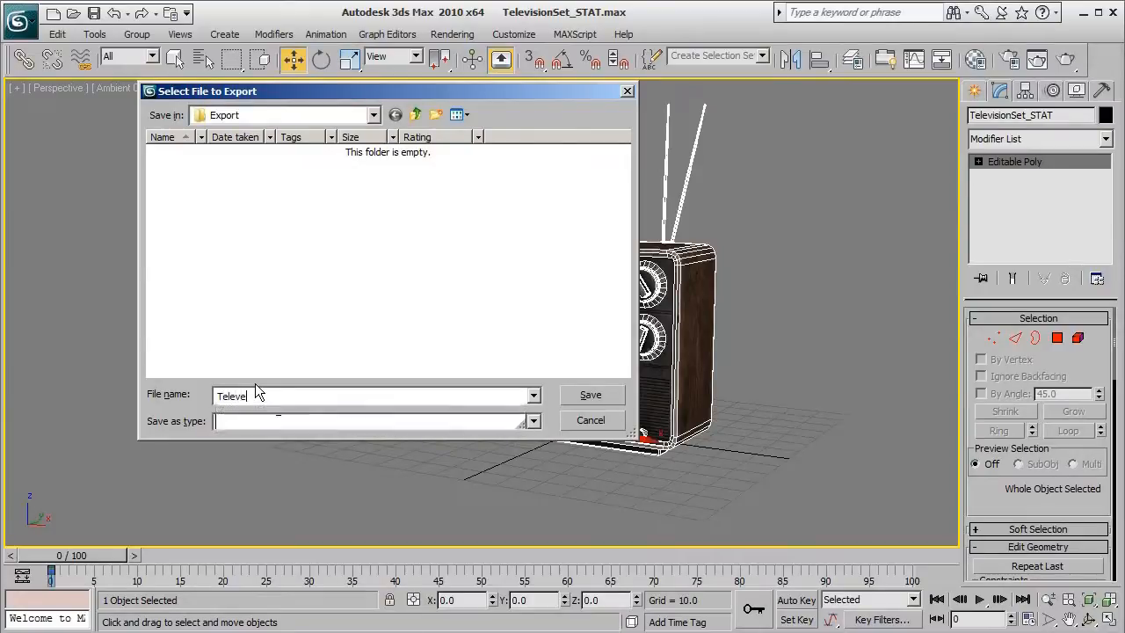
pyautogui.press('BackSpace')
pyautogui.write('is')
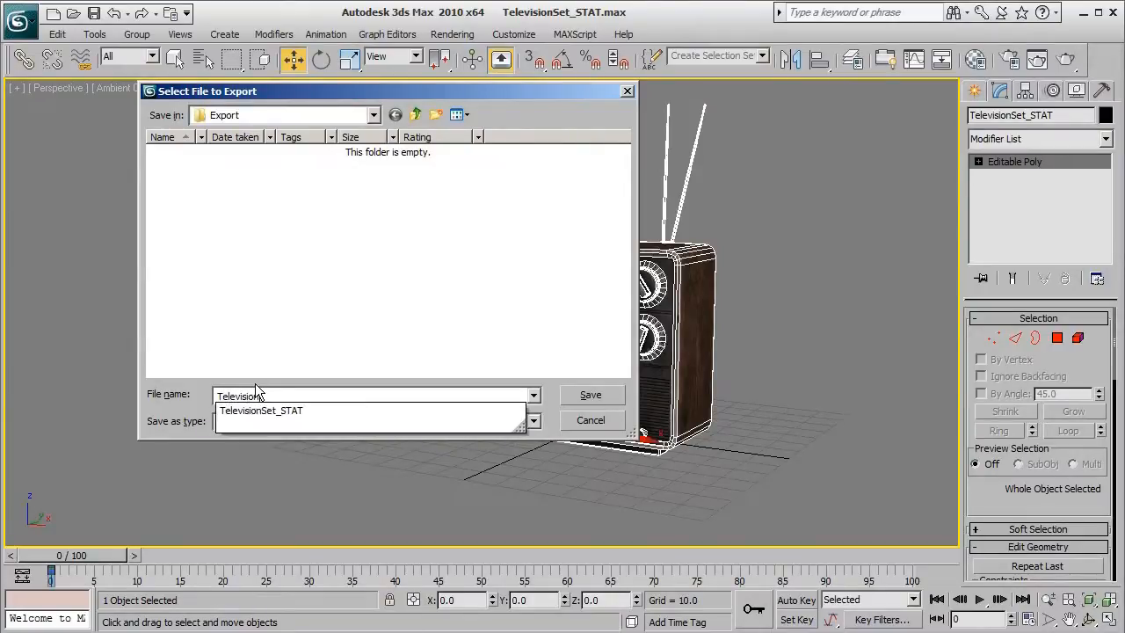
pyautogui.write('ionSet_STAT')
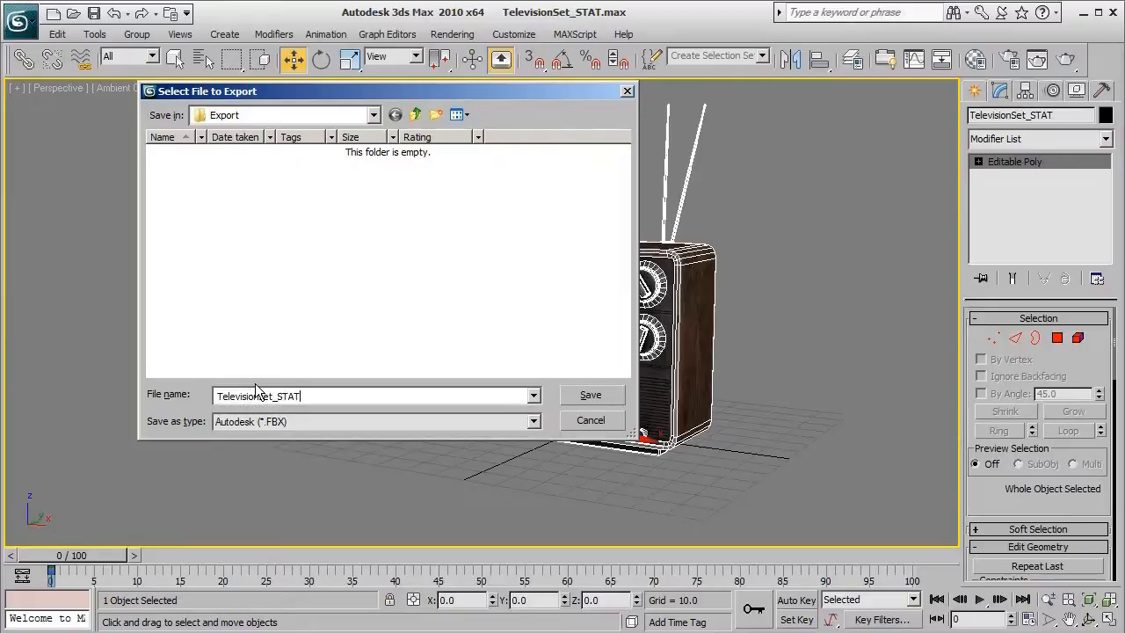
# Save the export as ASCII Scene Export (*.ASE) and accept the default ASCII export options
pyautogui.click(302, 422)
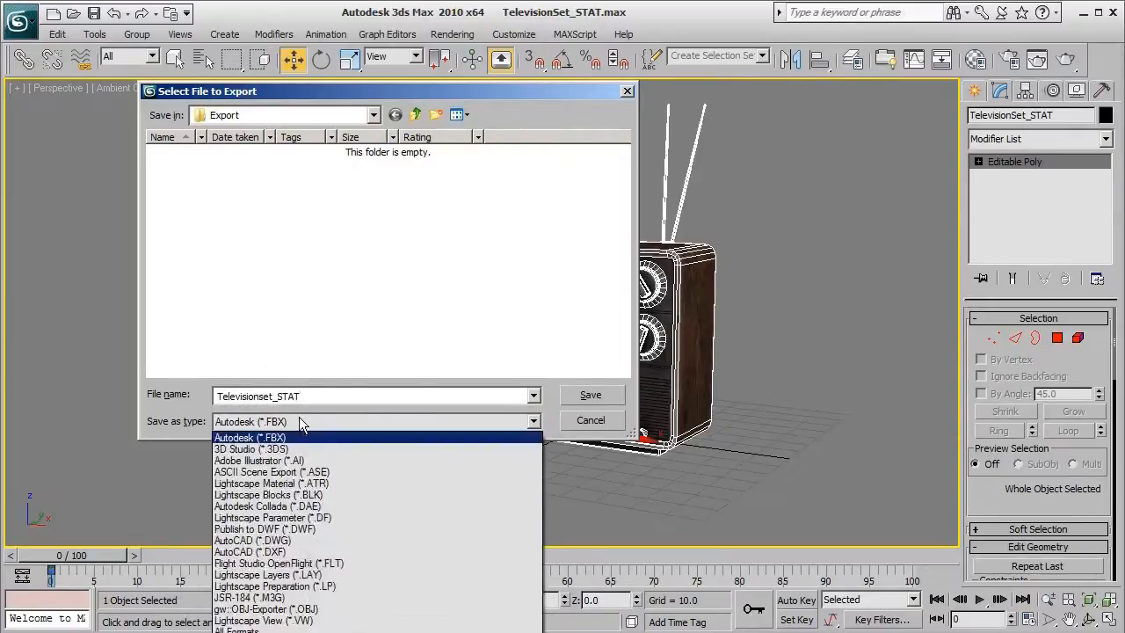
pyautogui.click(325, 473)
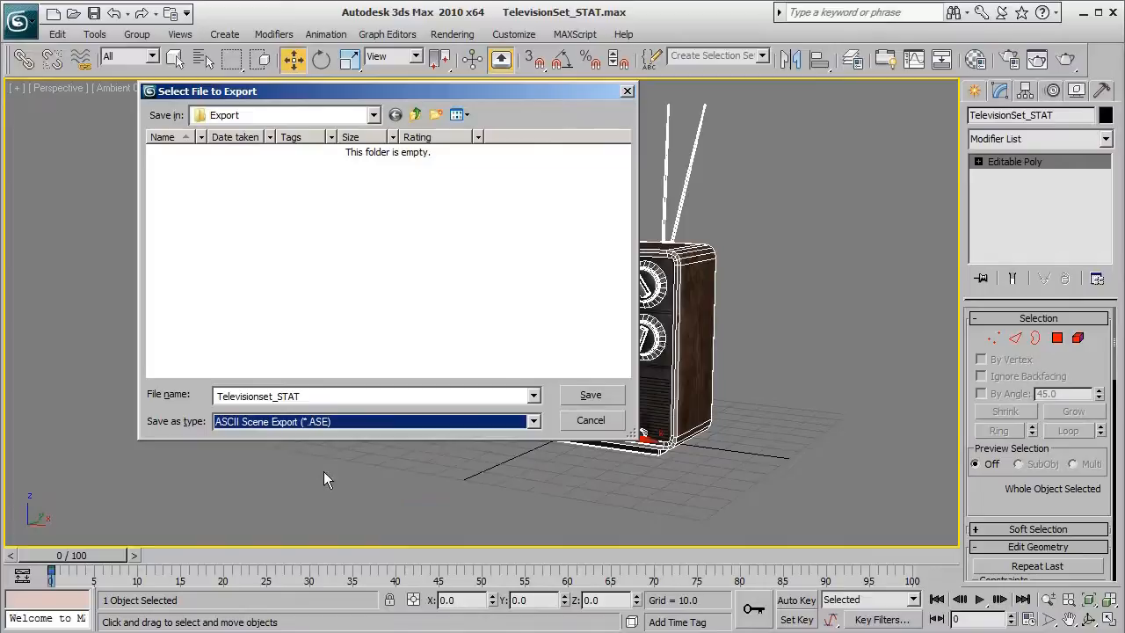
pyautogui.click(571, 396)
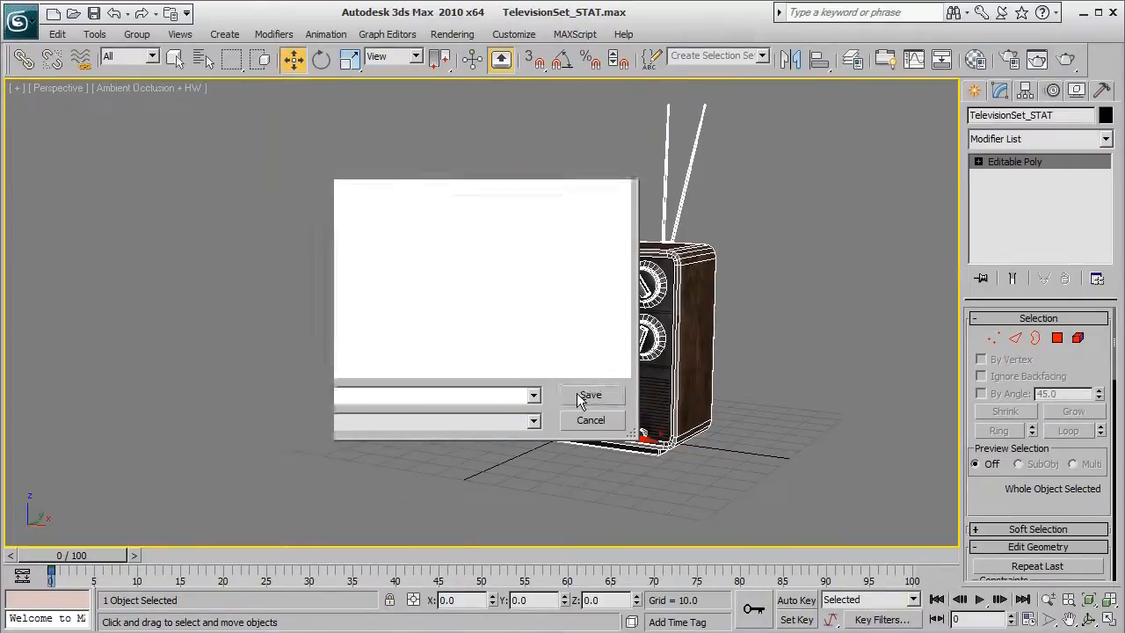
pyautogui.moveTo(472, 193); pyautogui.dragTo(459, 195)
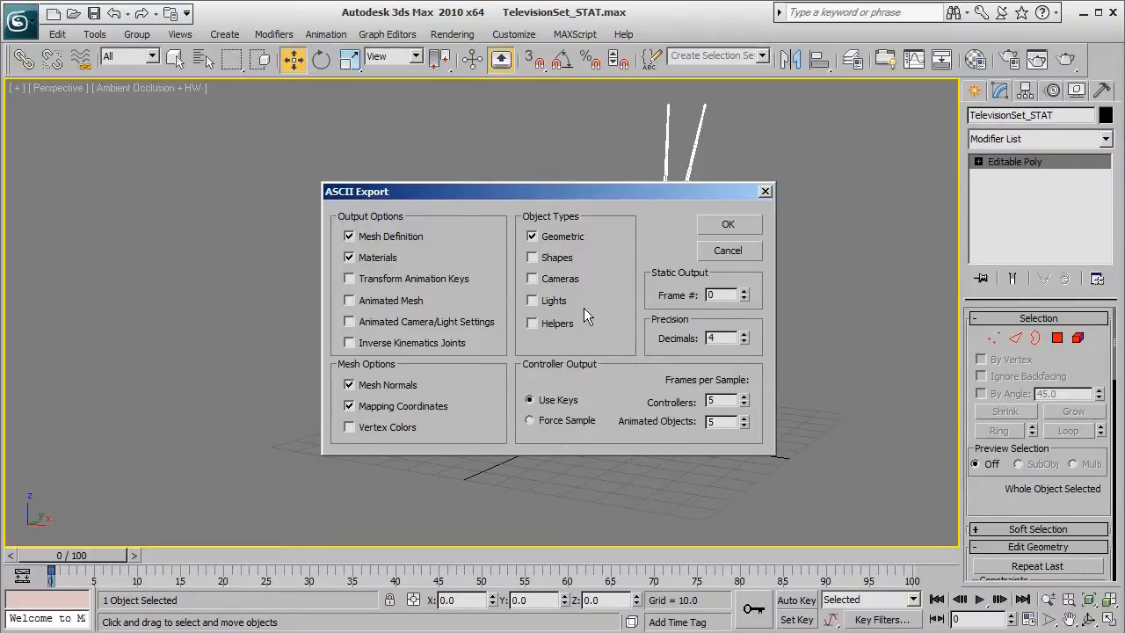
pyautogui.click(730, 226)
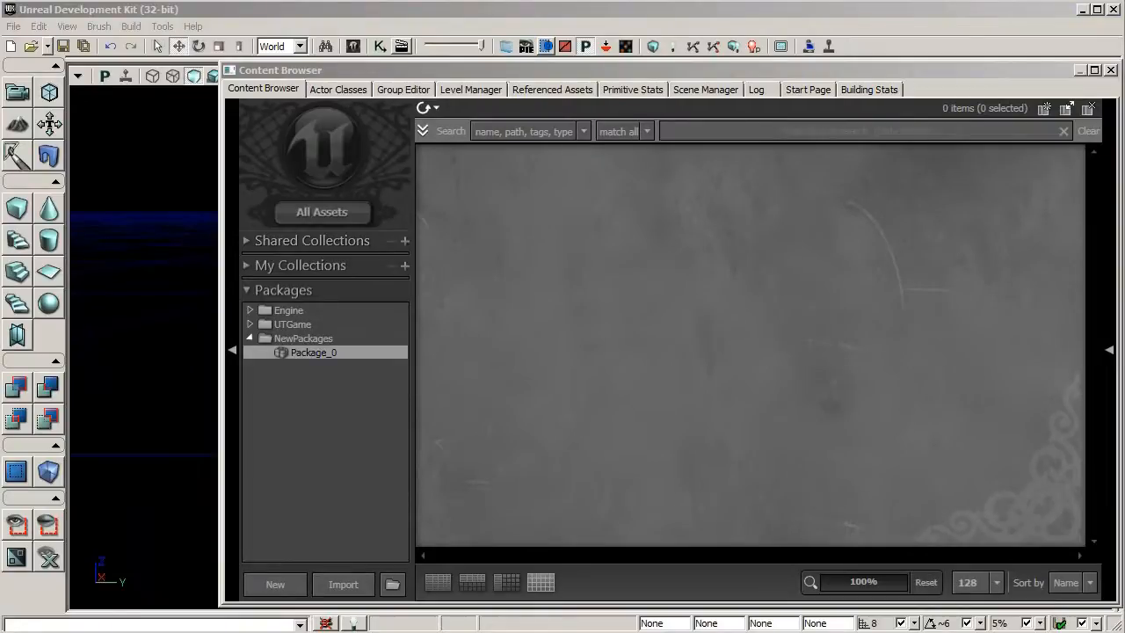
# Import the Televisionset_STAT ASE file from the Export folder inside the TelevisionSet_STAT folder on the Desktop
pyautogui.click(352, 585)
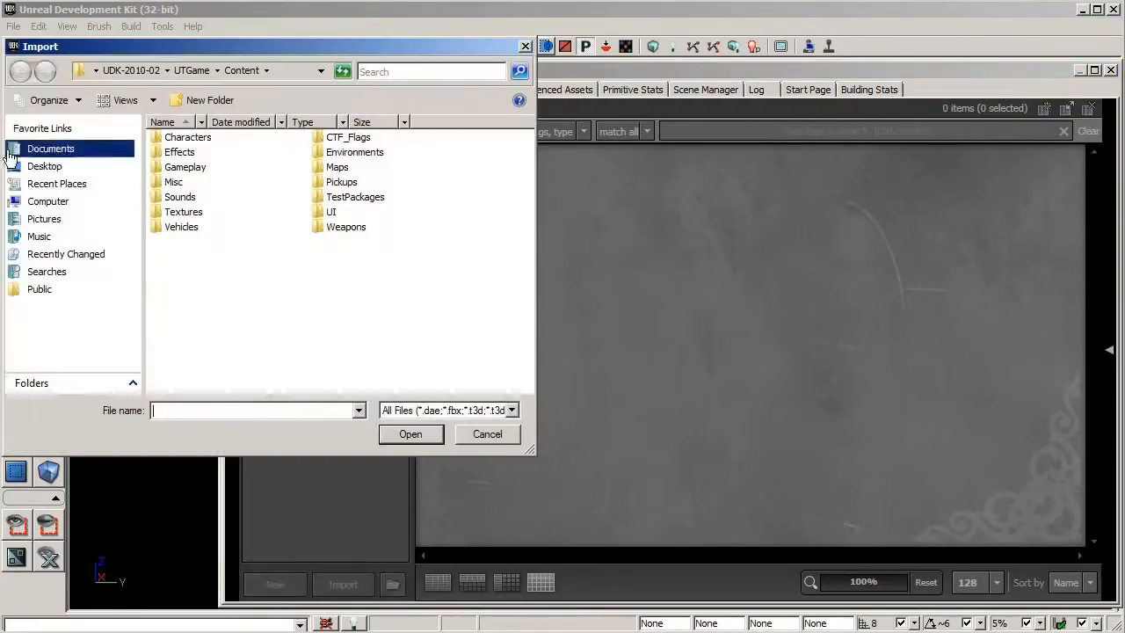
pyautogui.click(44, 166)
pyautogui.doubleClick(191, 199)
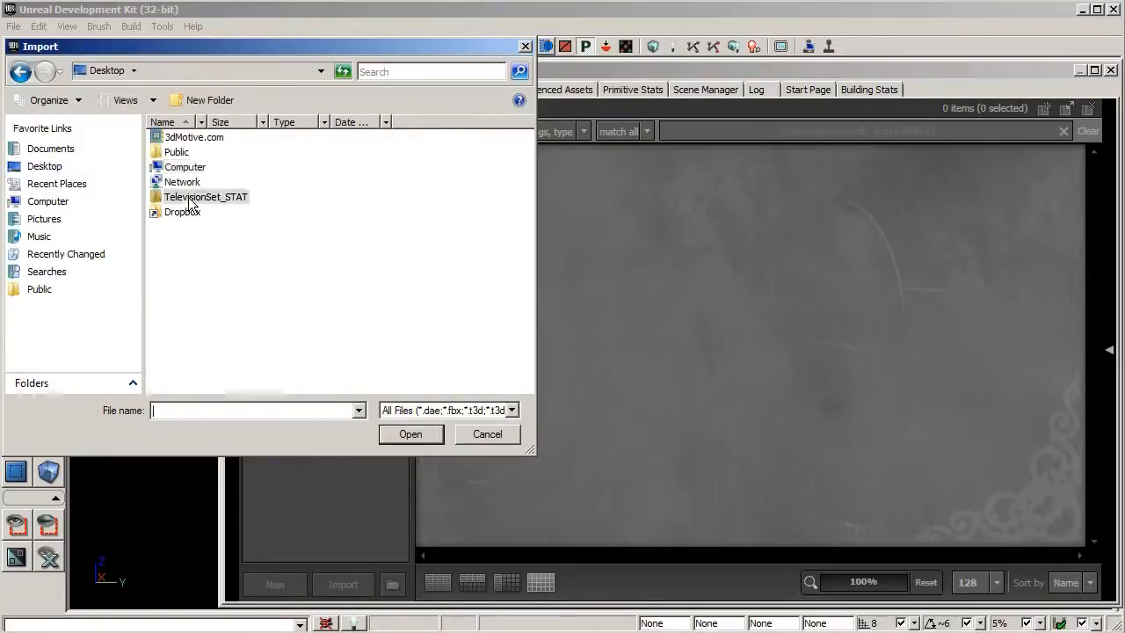
pyautogui.doubleClick(179, 140)
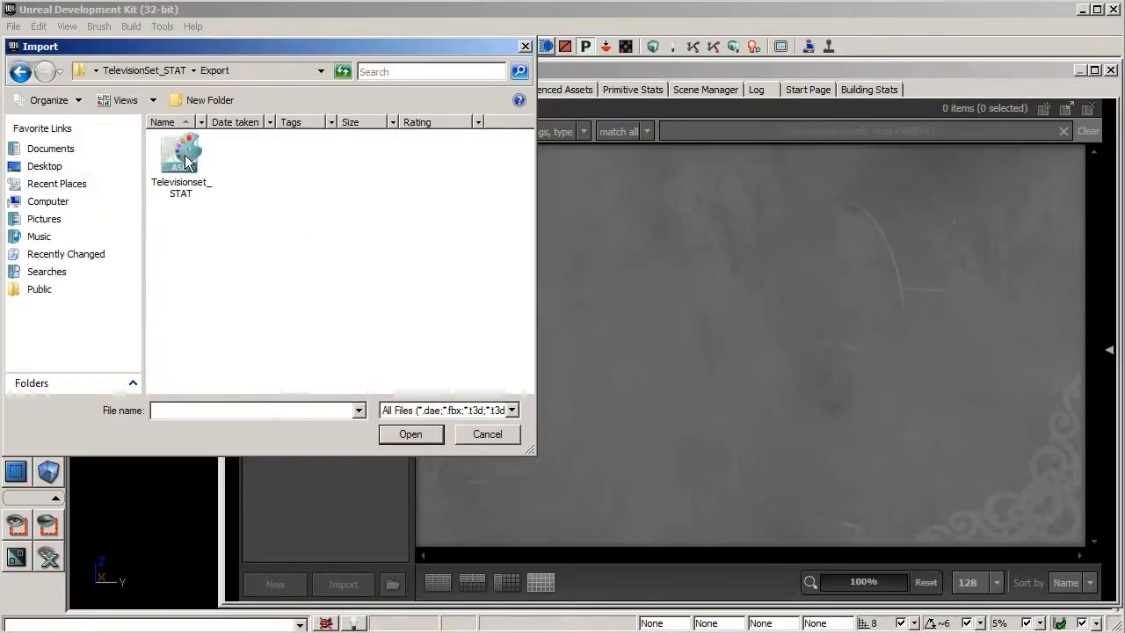
pyautogui.click(181, 162)
pyautogui.click(422, 438)
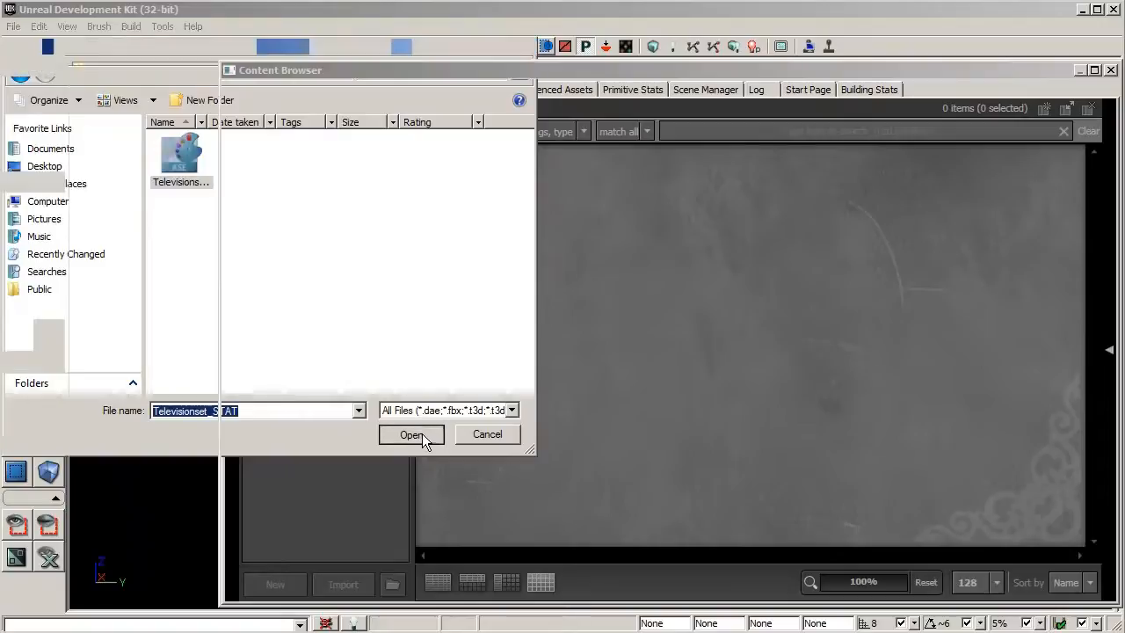
# Set the import package to PROP_TelevisionSet with group Meshes and confirm the static mesh import
pyautogui.moveTo(587, 204); pyautogui.dragTo(494, 203)
pyautogui.write('PRO')
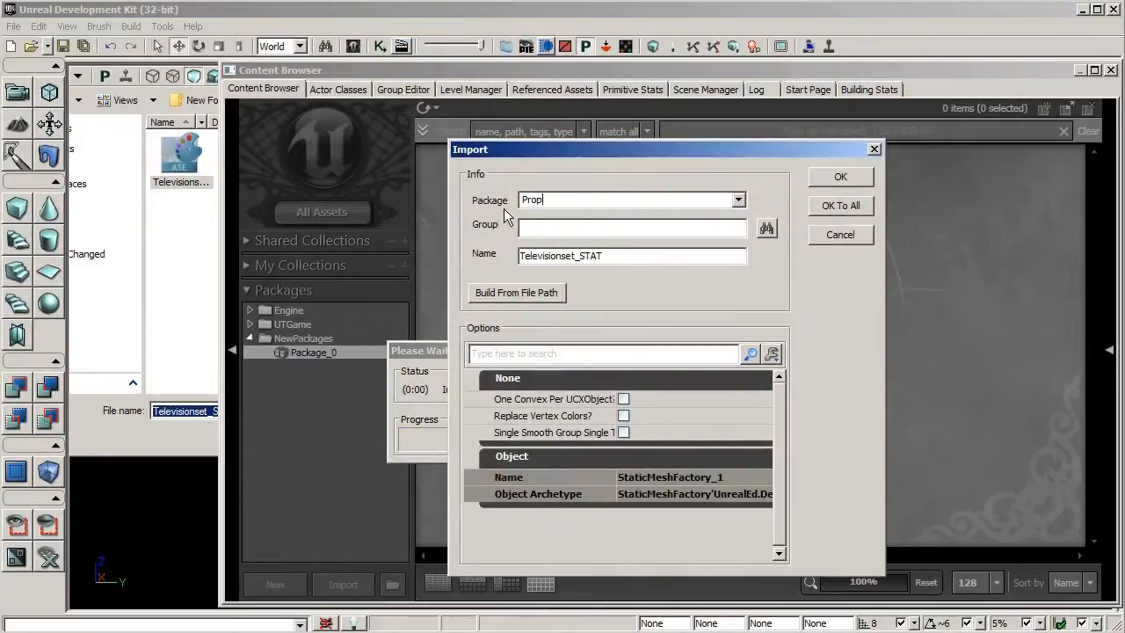
pyautogui.write('P_TelevisionSet')
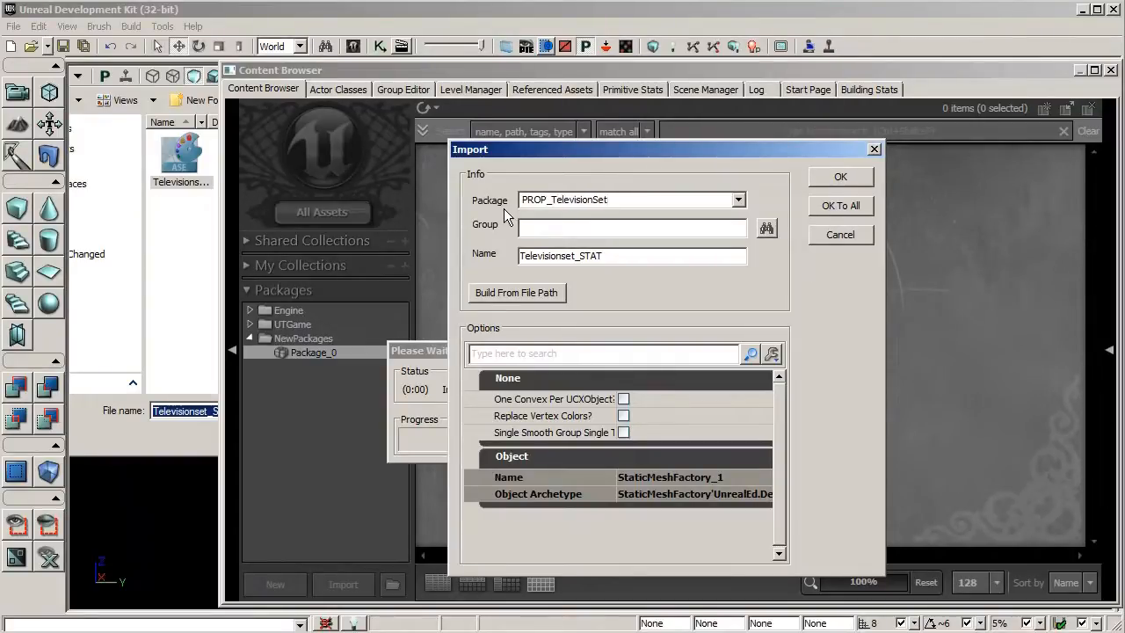
pyautogui.click(535, 227)
pyautogui.click(820, 180)
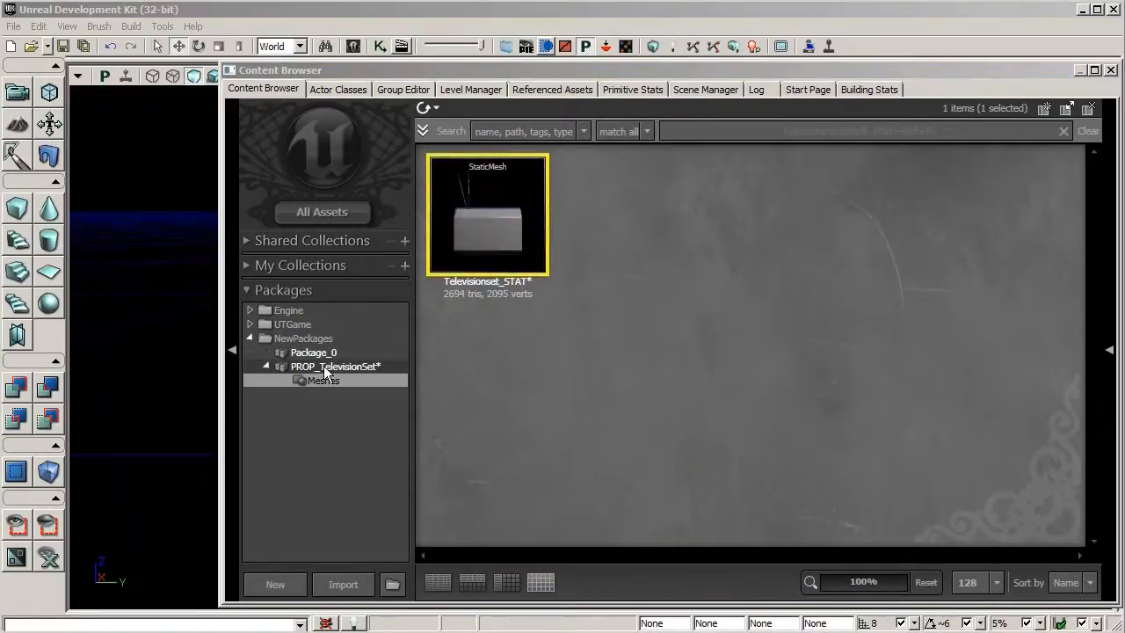
# Open the Televisionset_STAT mesh in the Static Mesh Editor, save a front three-quarter view as its thumbnail angle, and close the editor
pyautogui.click(360, 367)
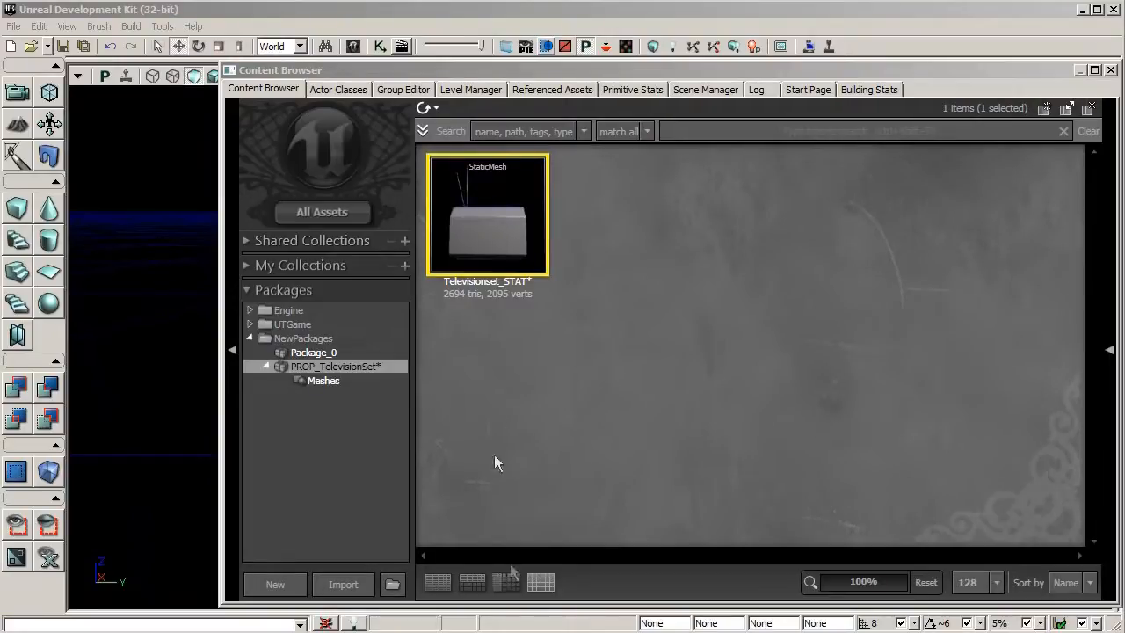
pyautogui.moveTo(533, 245)
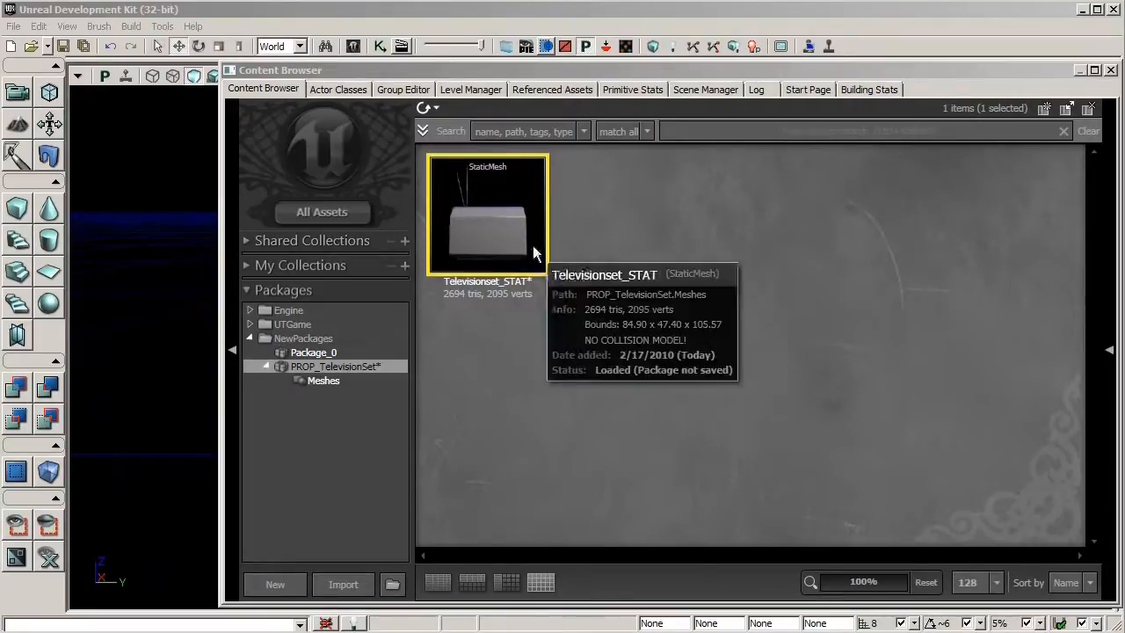
pyautogui.doubleClick(487, 239)
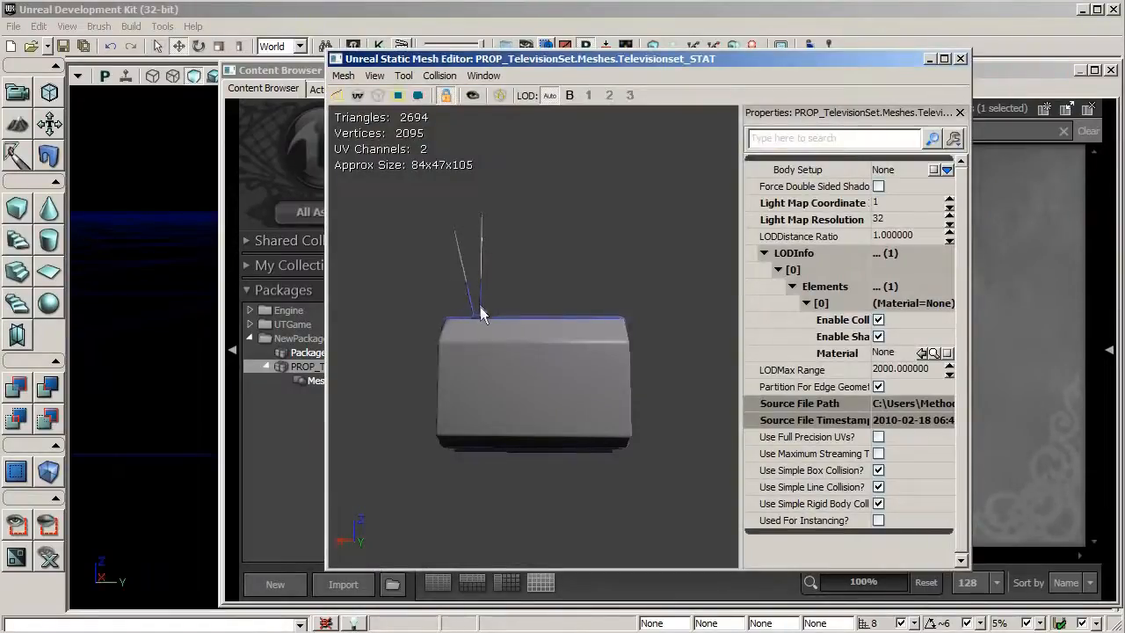
pyautogui.moveTo(471, 340); pyautogui.dragTo(431, 296)
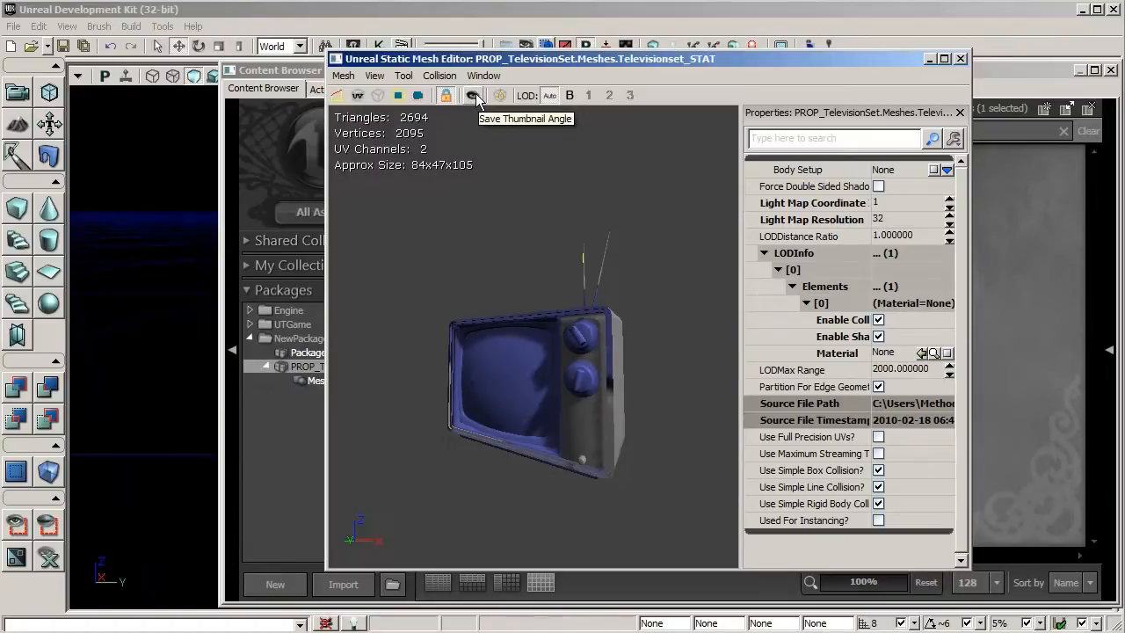
pyautogui.click(961, 59)
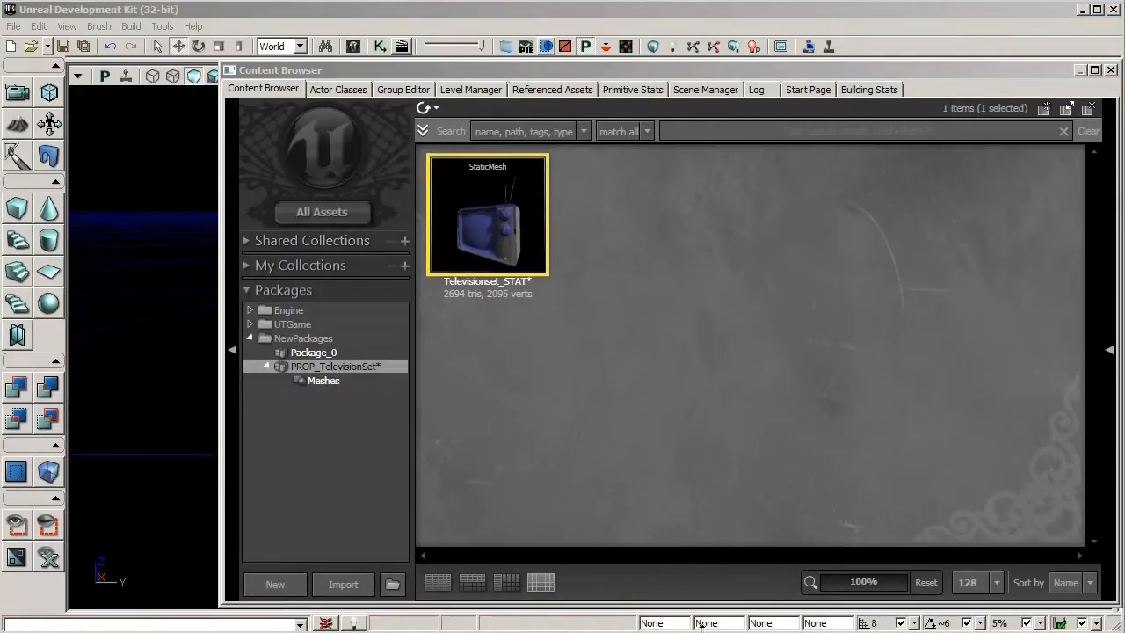
# Save the PROP_TelevisionSet package as a *.upk file in the UTGame Content Environments folder
pyautogui.click(380, 368)
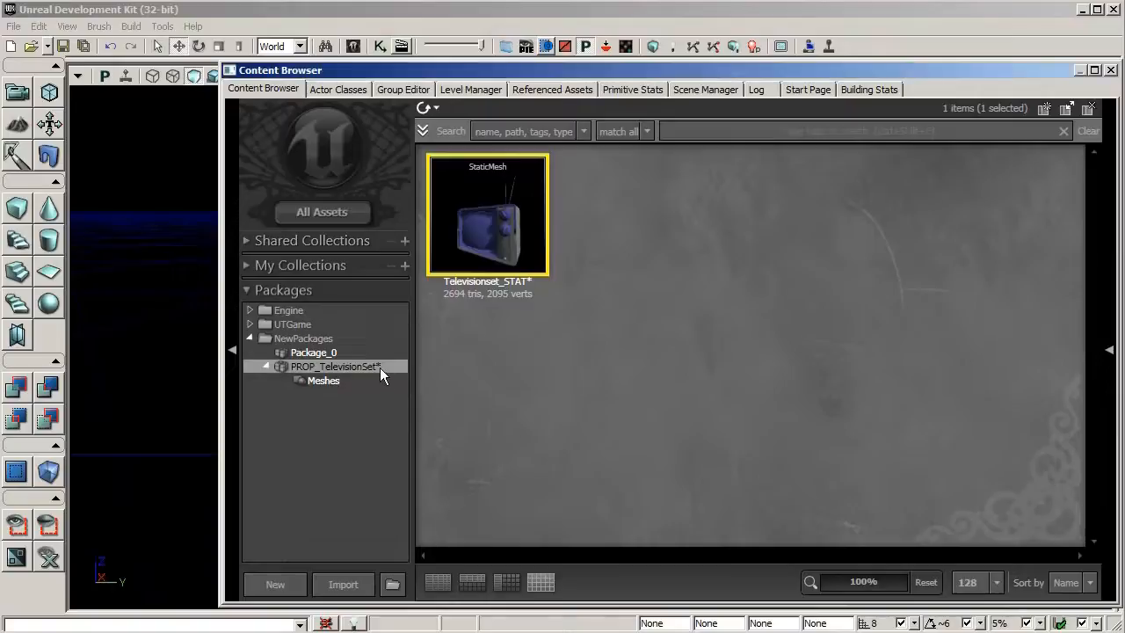
pyautogui.rightClick(365, 367)
pyautogui.click(405, 378)
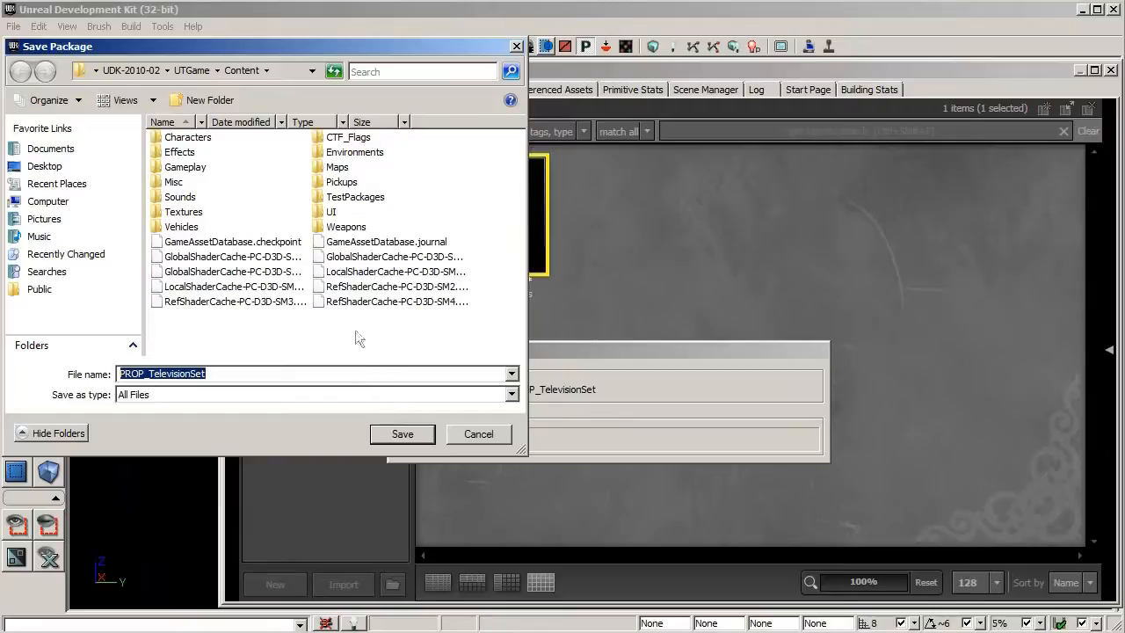
pyautogui.doubleClick(343, 153)
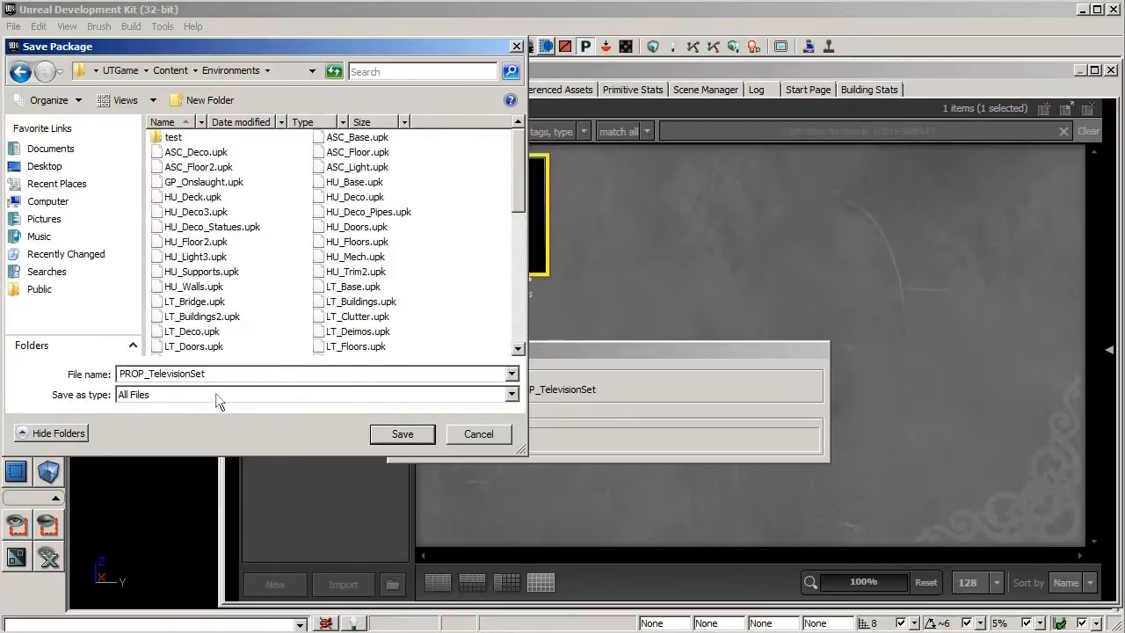
pyautogui.moveTo(229, 46); pyautogui.dragTo(315, 50)
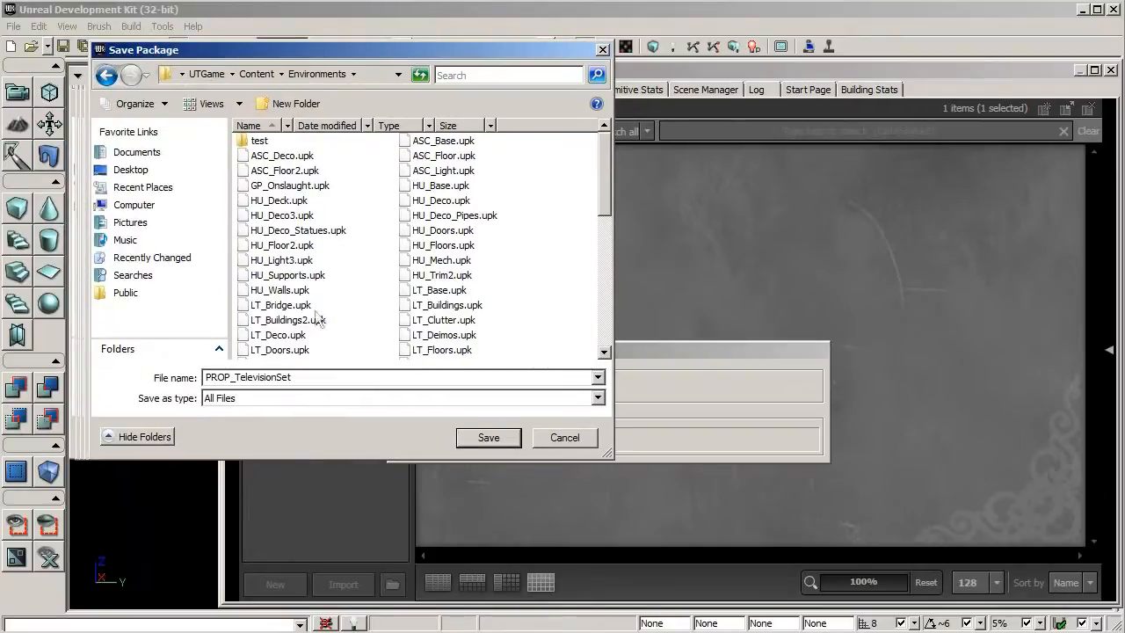
pyautogui.click(294, 399)
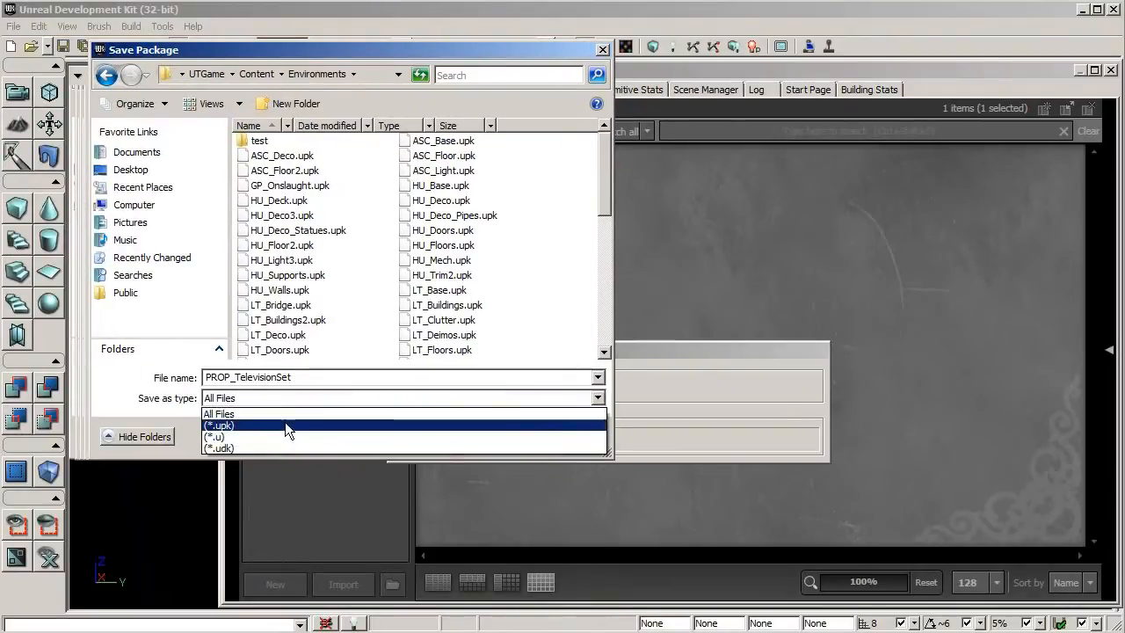
pyautogui.click(285, 422)
pyautogui.hotkey('shift', 'Tab')
pyautogui.click(304, 377)
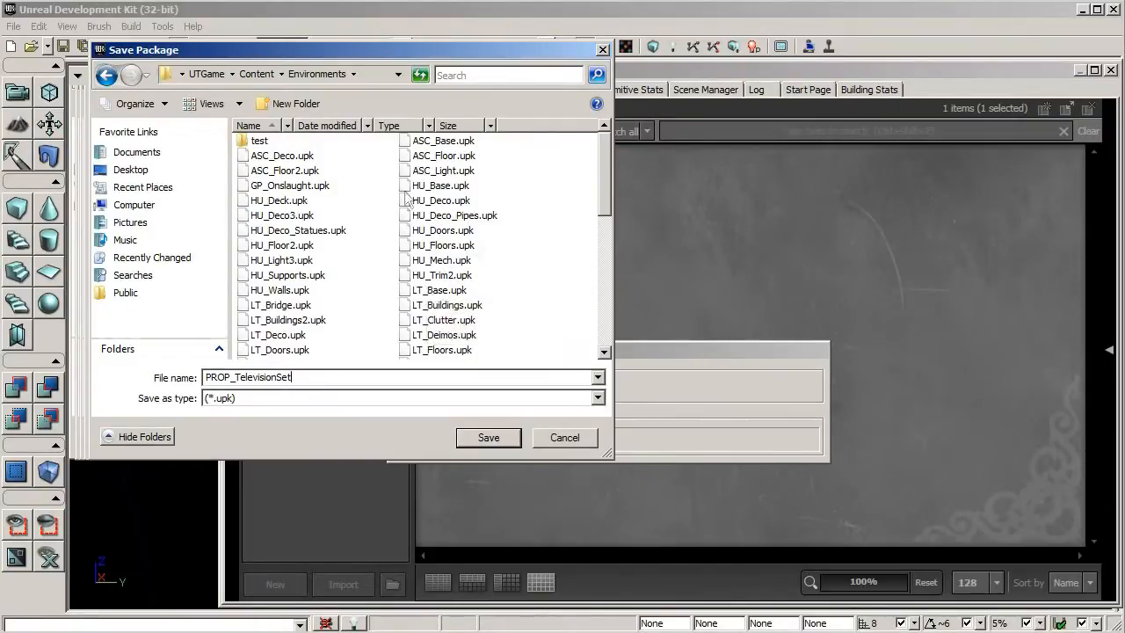
pyautogui.click(475, 440)
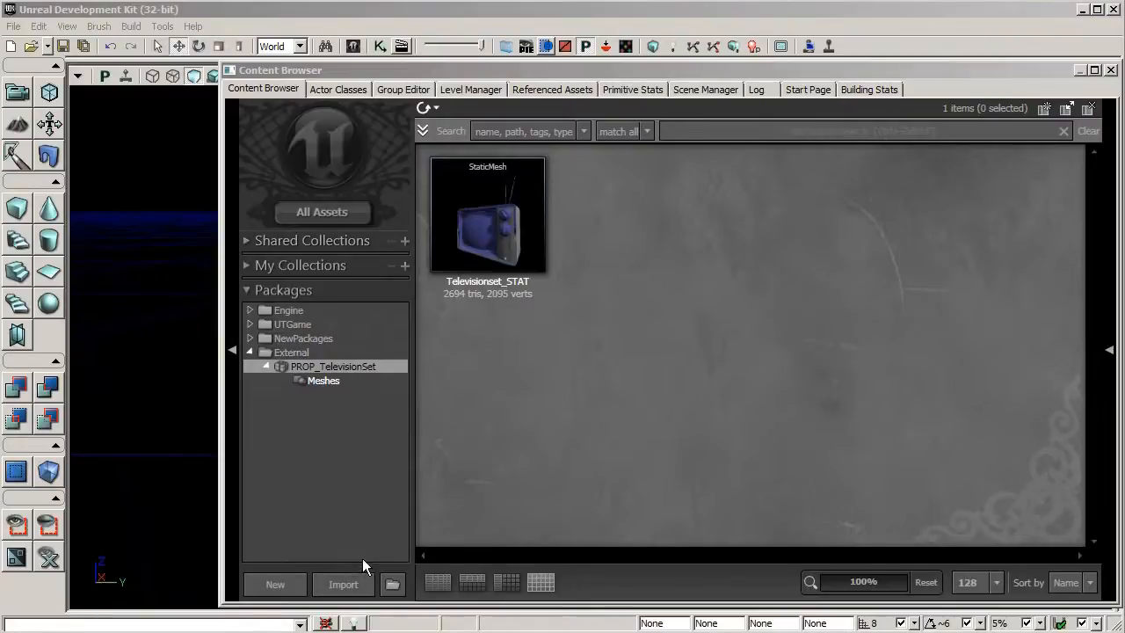
# Import the TelevisionSet_CLR and TelevisionSet_SPEC textures into PROP_TelevisionSet under the group Textures
pyautogui.click(345, 585)
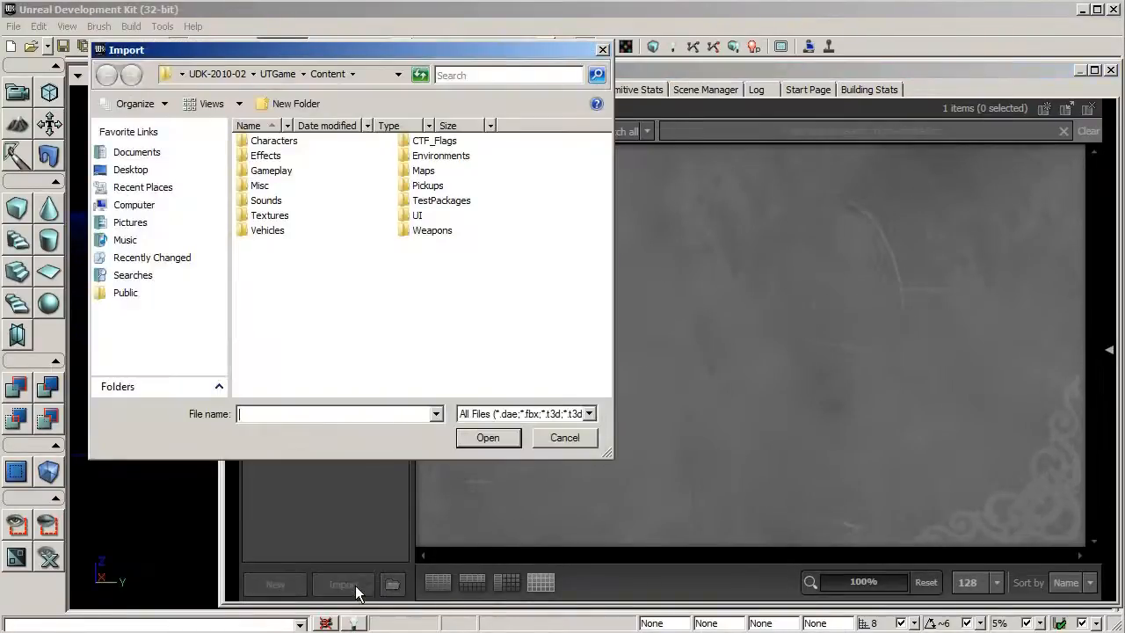
pyautogui.click(132, 170)
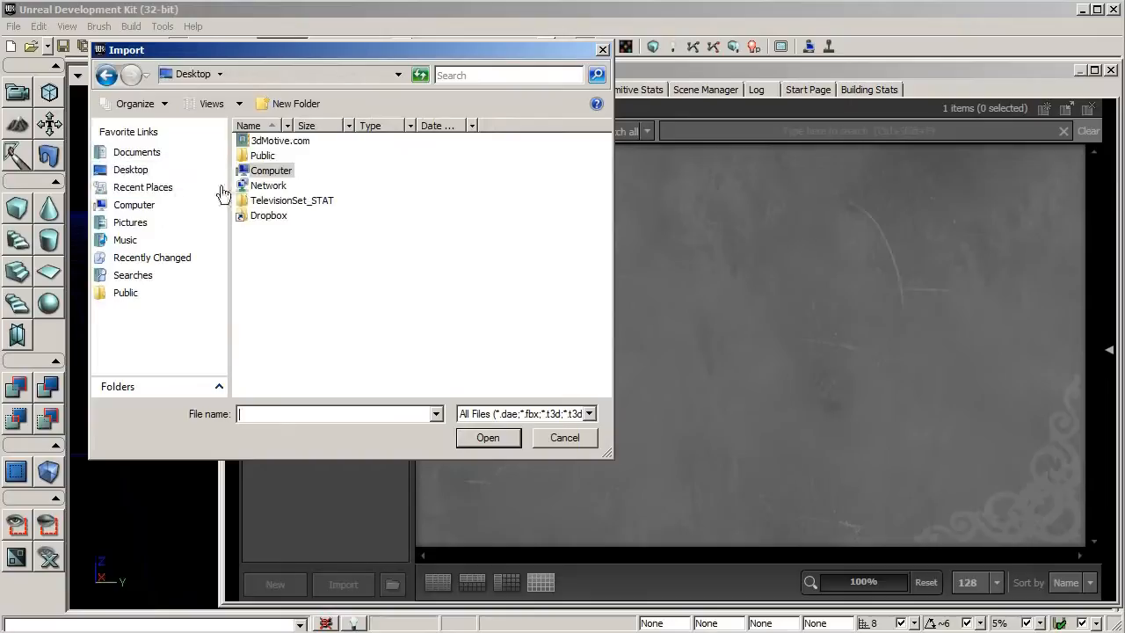
pyautogui.doubleClick(275, 194)
pyautogui.doubleClick(264, 157)
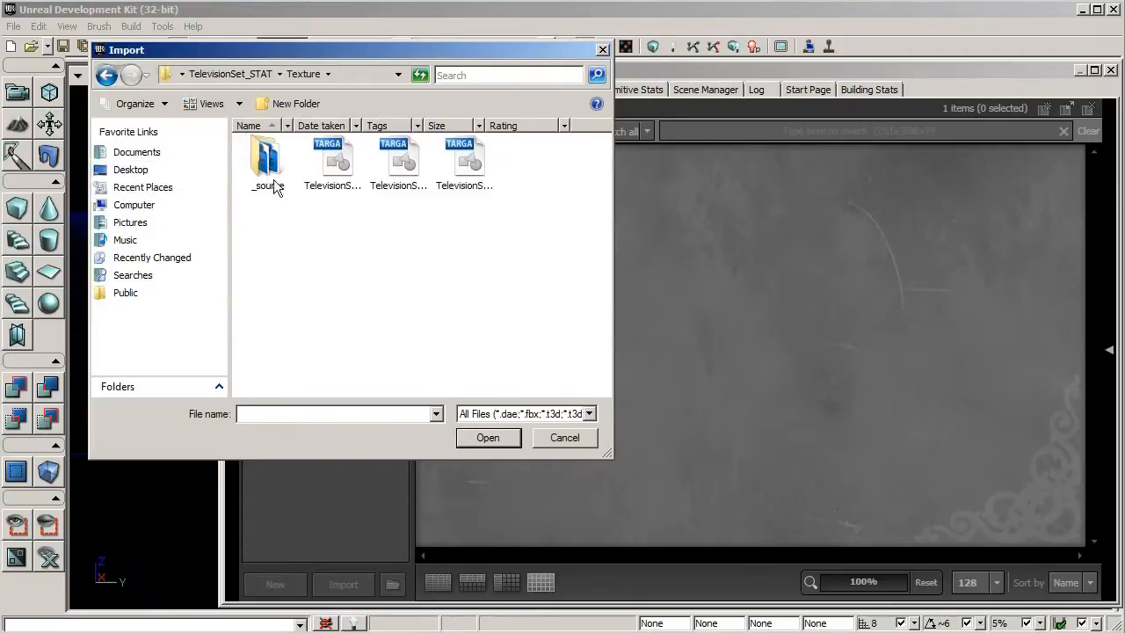
pyautogui.click(332, 186)
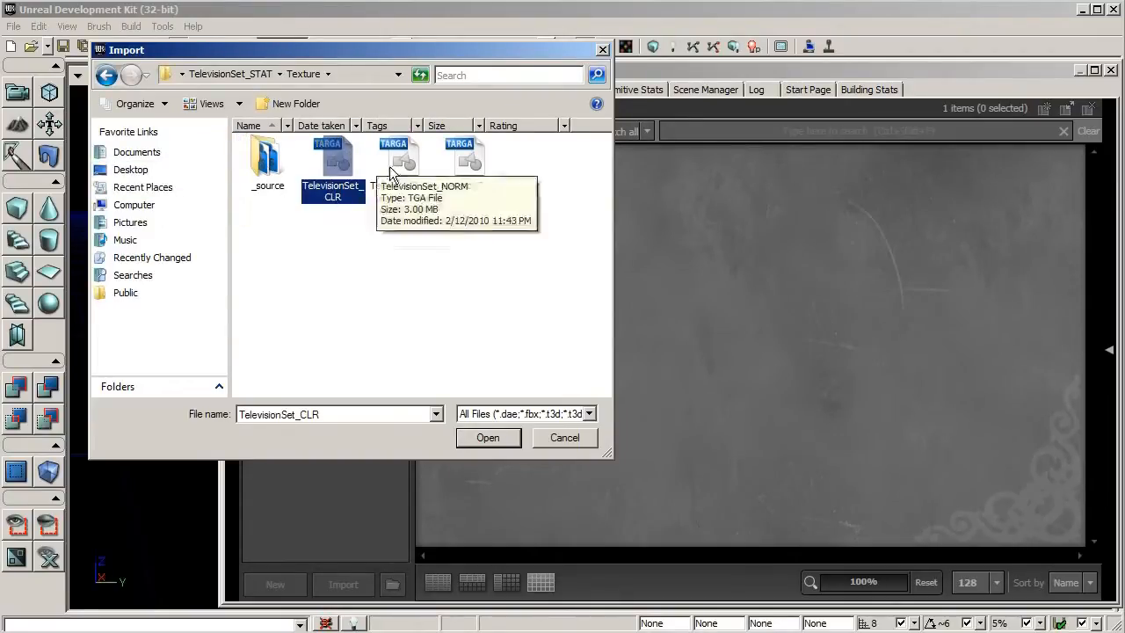
pyautogui.keyDown('ctrl'); pyautogui.click(464, 171); pyautogui.keyUp('ctrl')
pyautogui.click(488, 438)
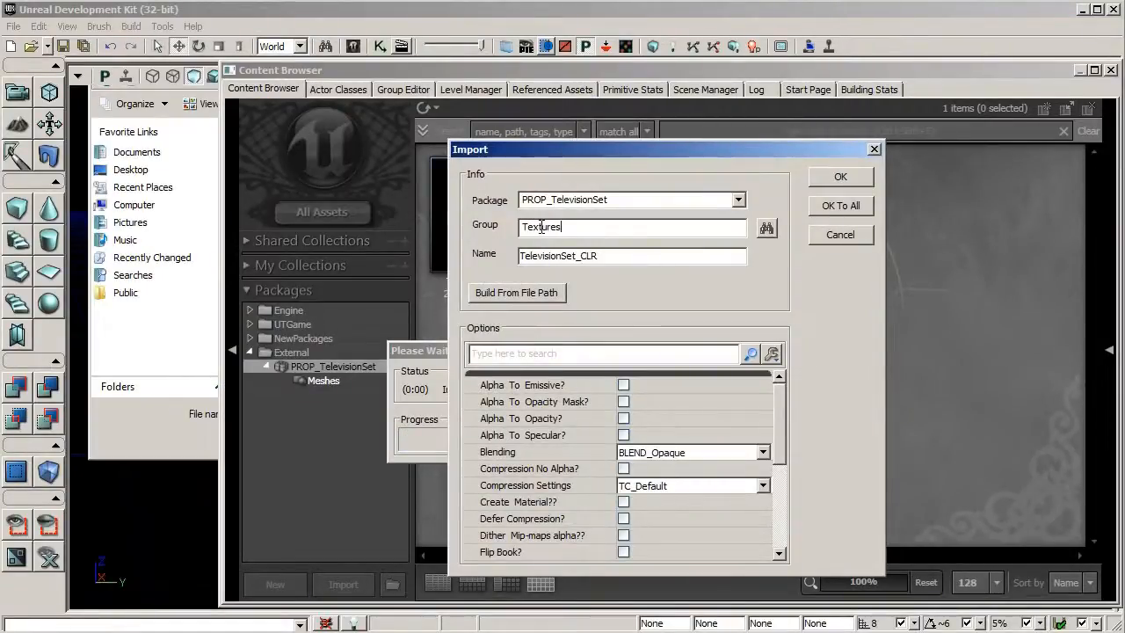
pyautogui.click(827, 213)
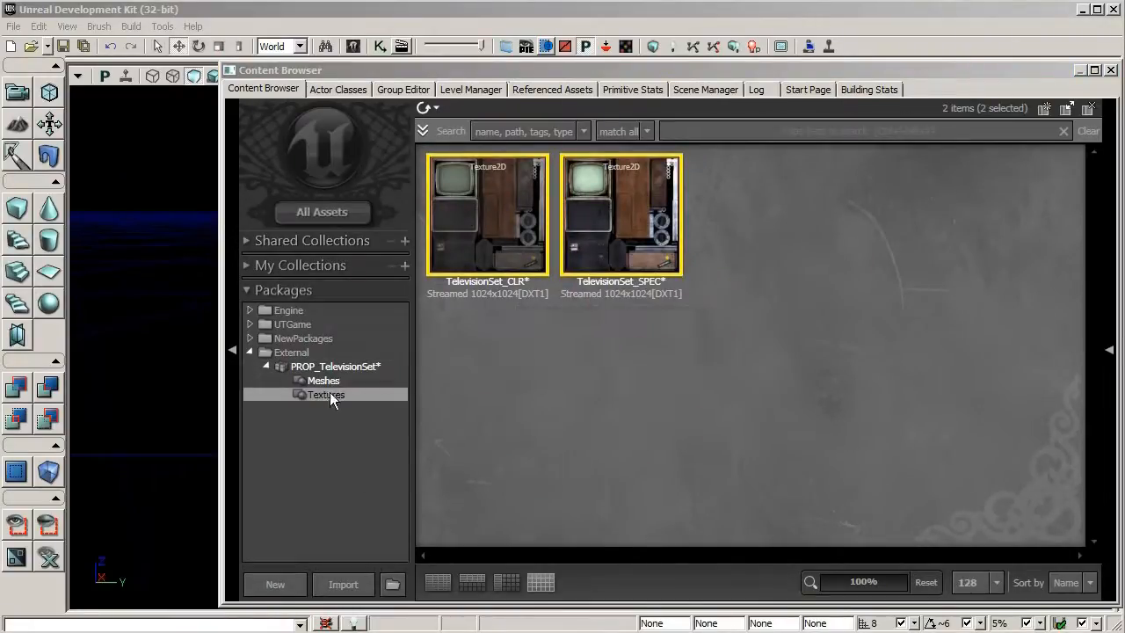
# Save the PROP_TelevisionSet package
pyautogui.rightClick(348, 366)
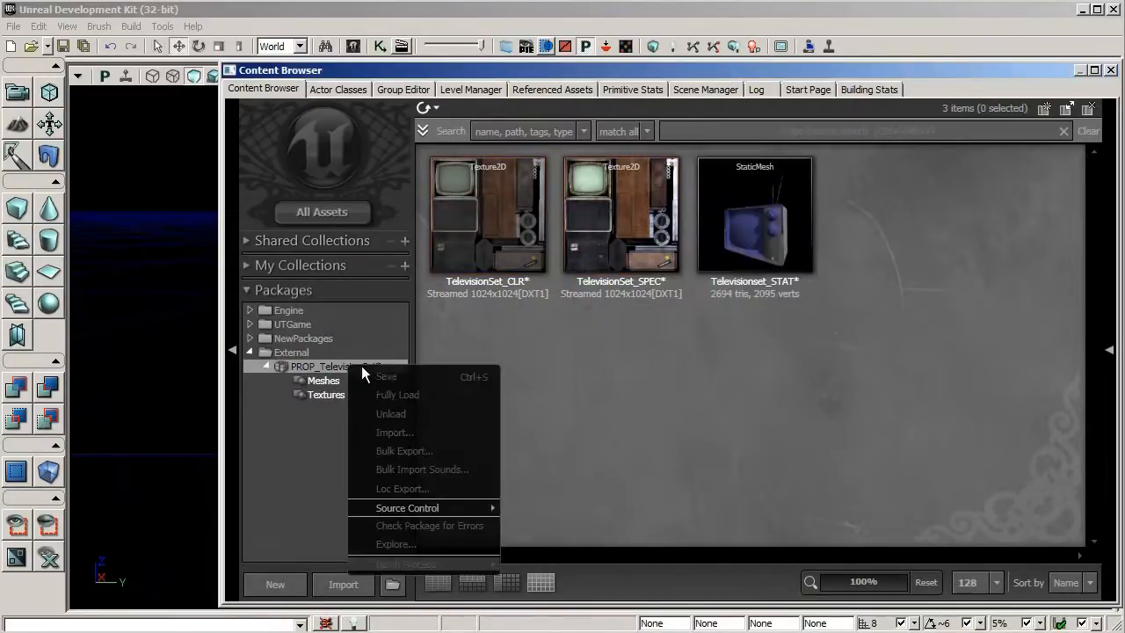
pyautogui.click(396, 377)
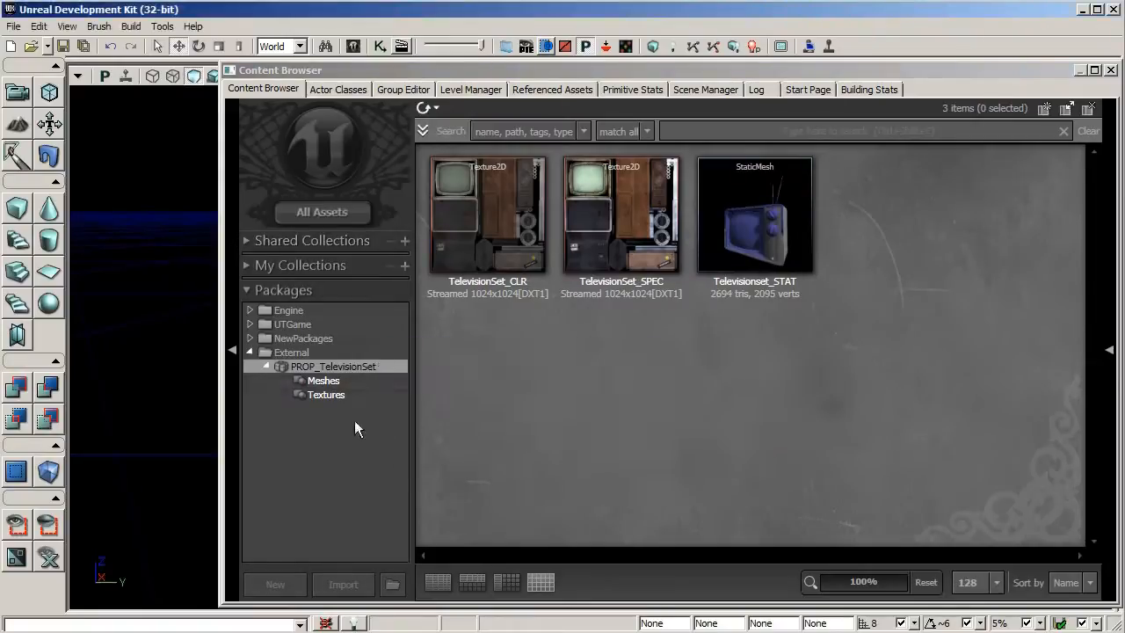
# Import the TelevisionSet_NORM texture into the Textures group with compression settings set to TC_Normalmap
pyautogui.click(331, 396)
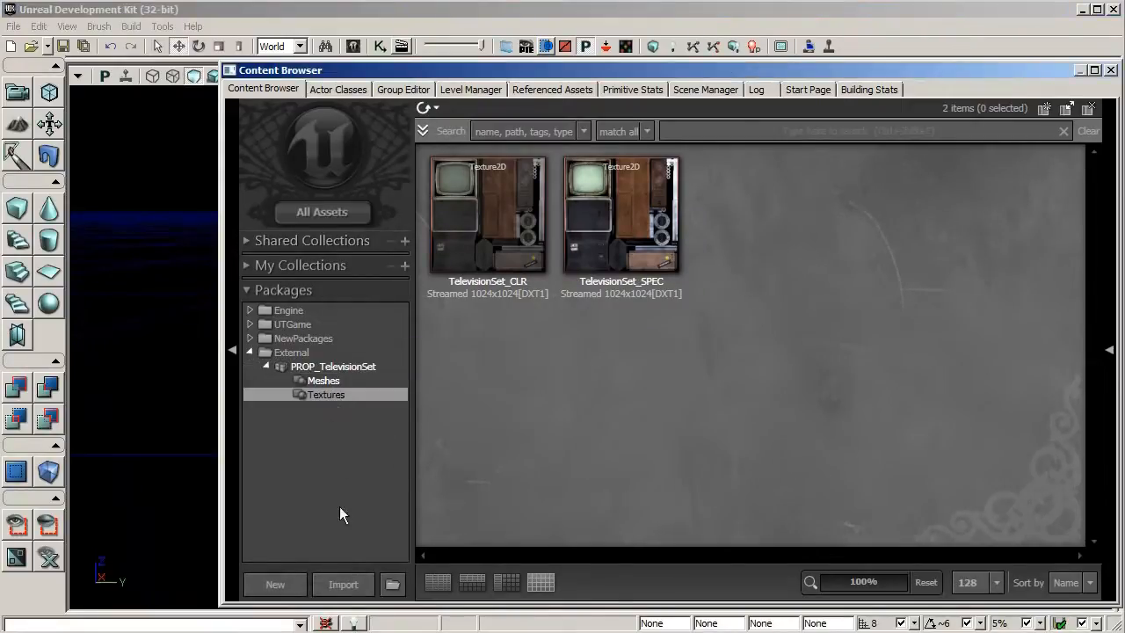
pyautogui.click(350, 584)
pyautogui.click(393, 162)
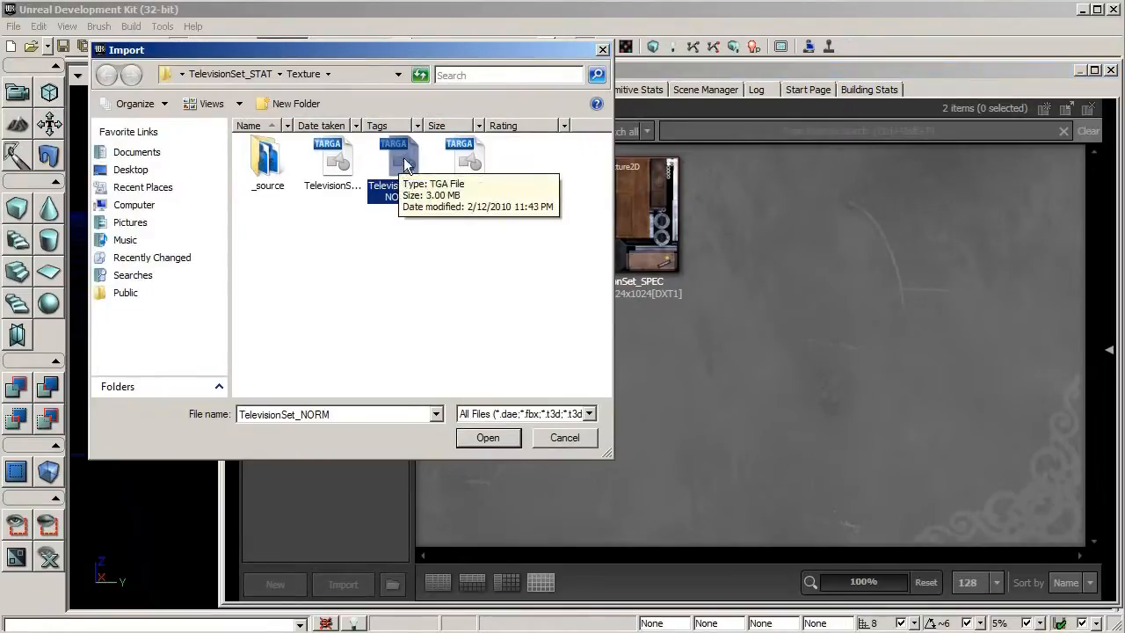
pyautogui.doubleClick(405, 166)
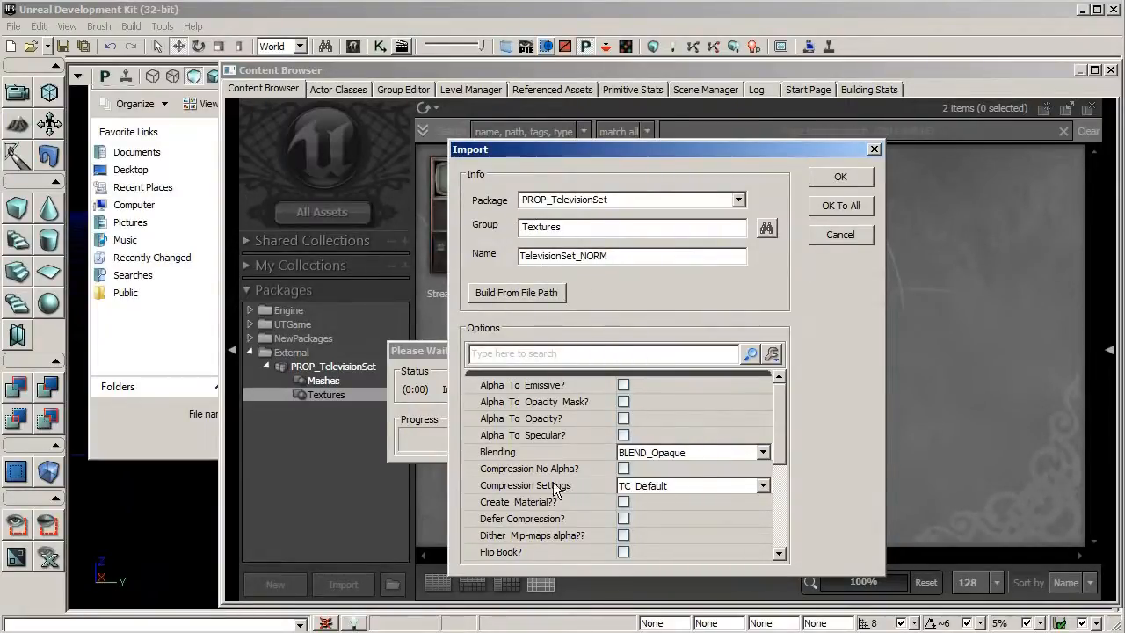
pyautogui.click(659, 486)
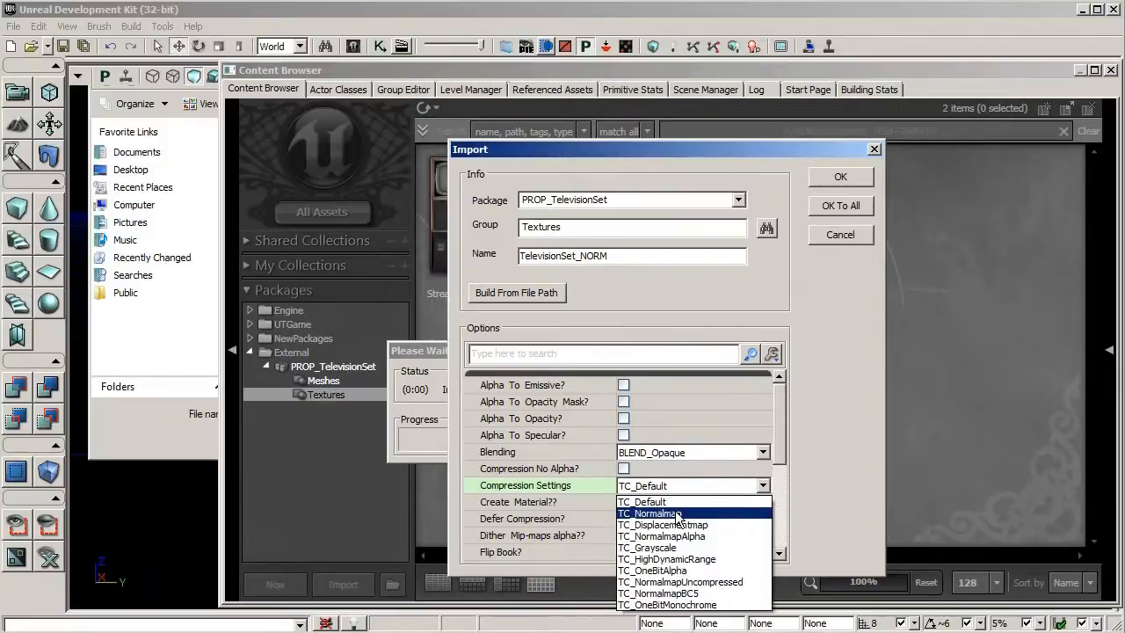
pyautogui.click(675, 513)
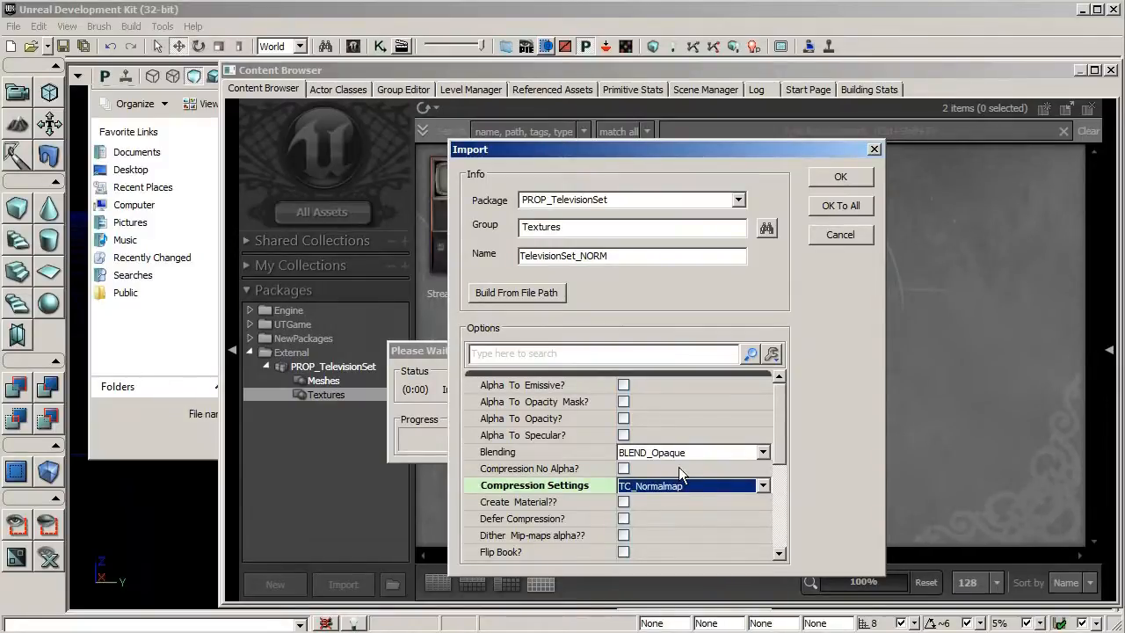
pyautogui.click(842, 177)
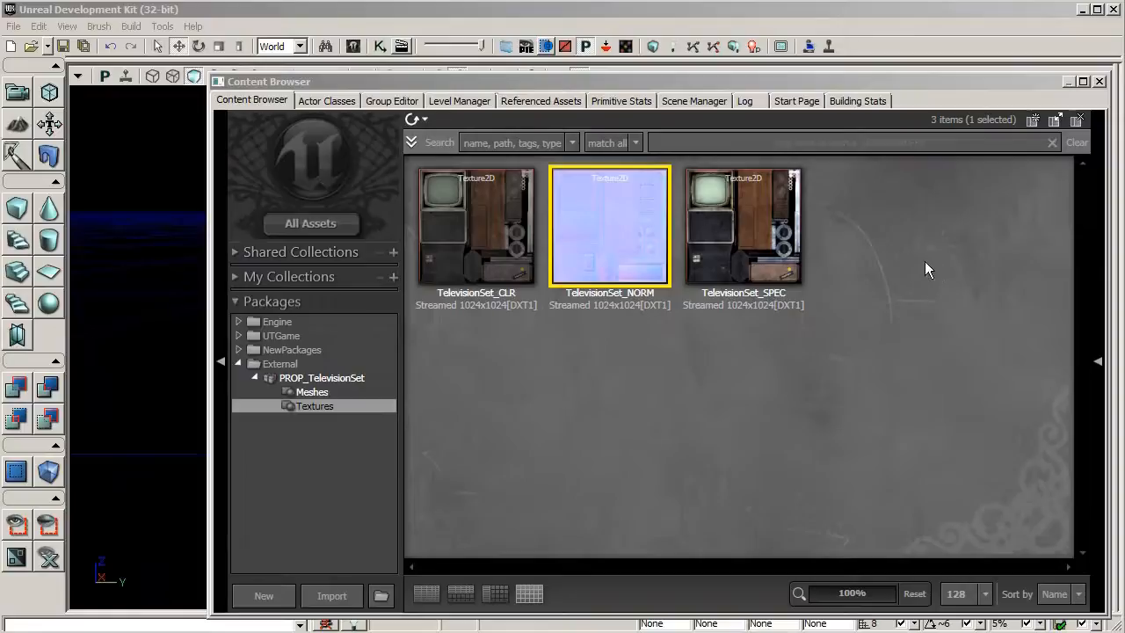
# Create a new material named TelevisionSet_MAT in PROP_TelevisionSet under the group Materials
pyautogui.rightClick(826, 168)
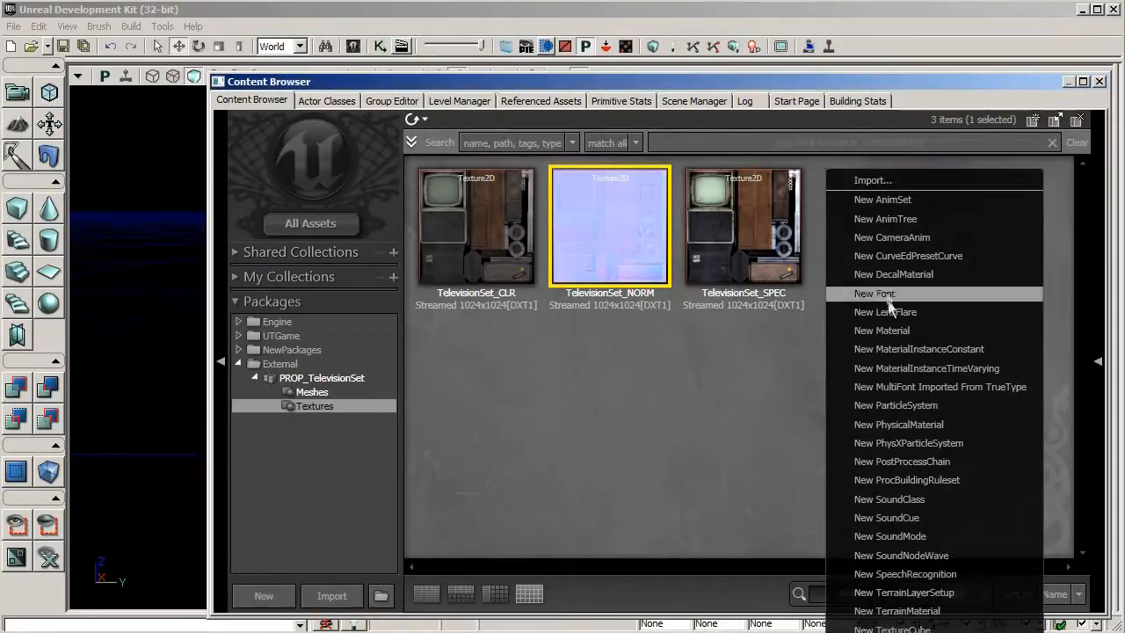
pyautogui.click(893, 330)
pyautogui.moveTo(779, 350)
pyautogui.mouseDown()
pyautogui.moveTo(731, 303)
pyautogui.moveTo(755, 161)
pyautogui.mouseUp()
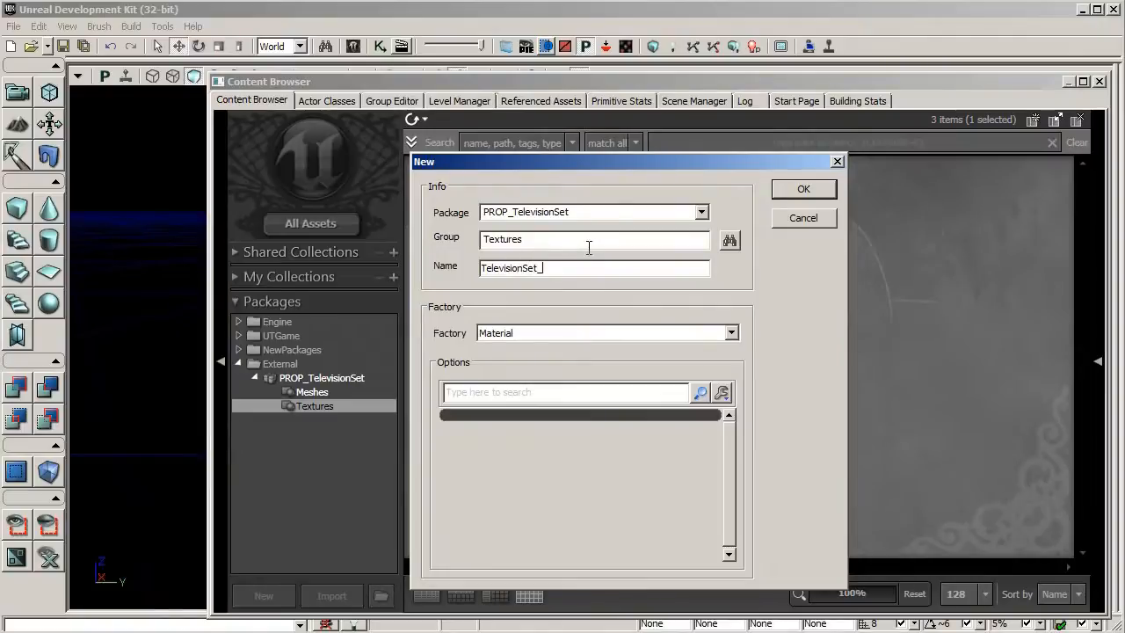
pyautogui.write('MAT')
pyautogui.moveTo(537, 241); pyautogui.dragTo(456, 253)
pyautogui.write('Materials')
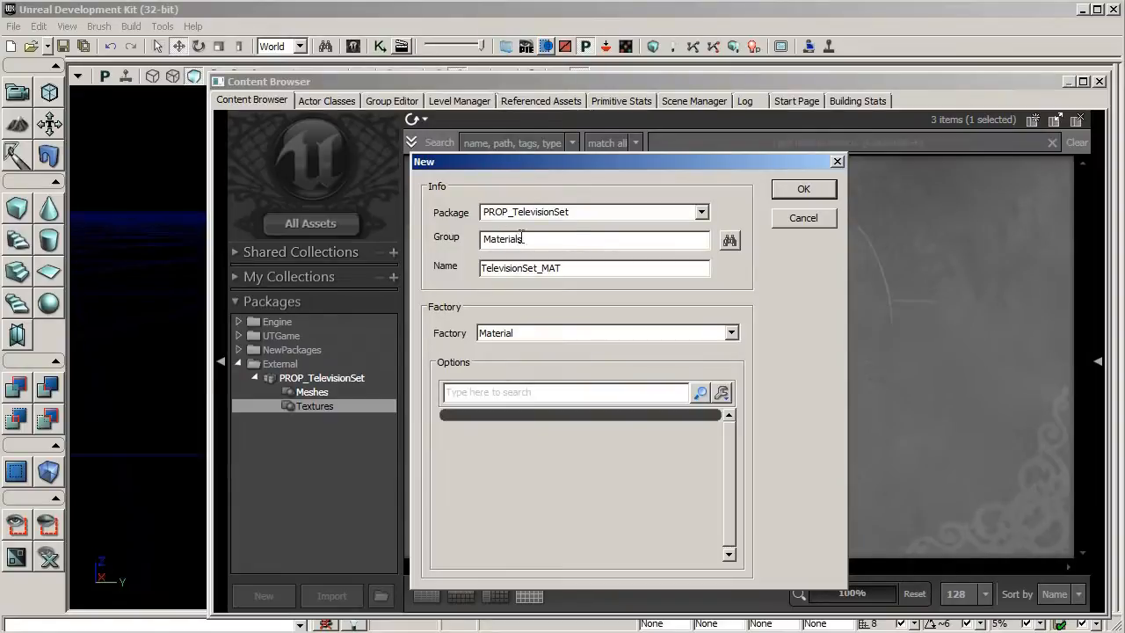
pyautogui.click(800, 189)
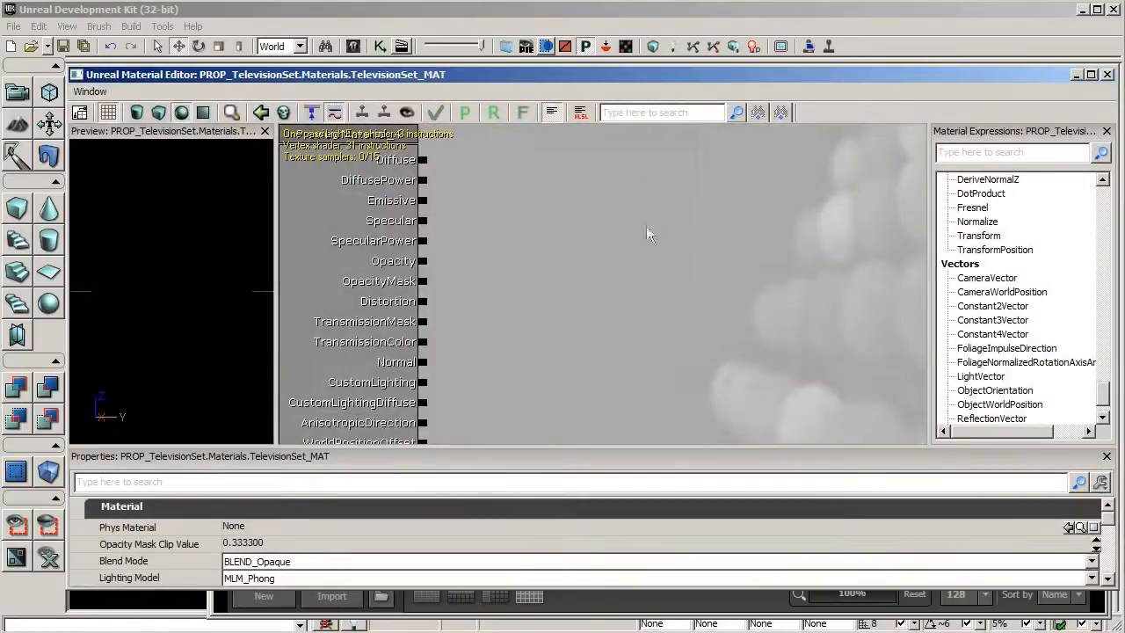
# Add a Texture Sample expression to the material graph beside the material node
pyautogui.moveTo(646, 234); pyautogui.dragTo(628, 218)
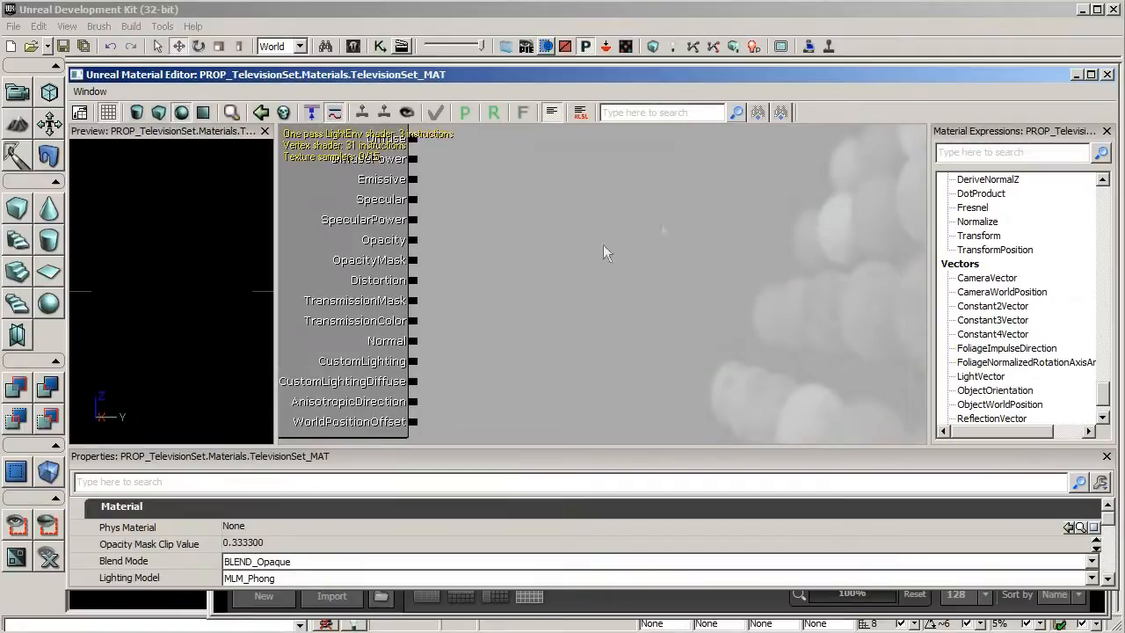
pyautogui.moveTo(636, 269); pyautogui.dragTo(668, 296)
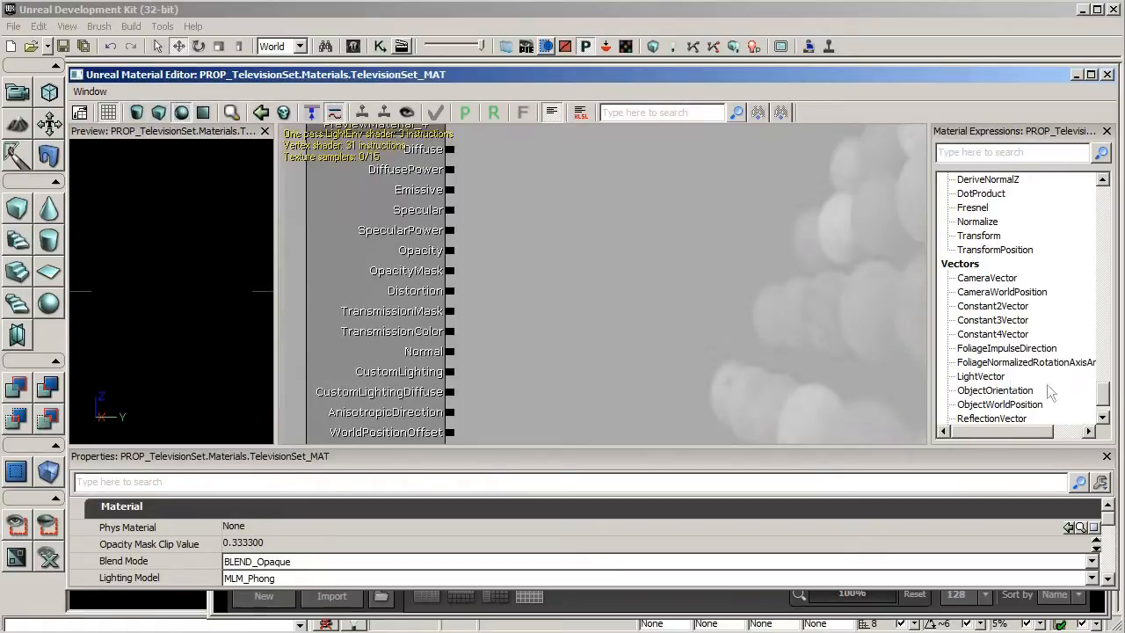
pyautogui.moveTo(1106, 404); pyautogui.dragTo(1103, 348)
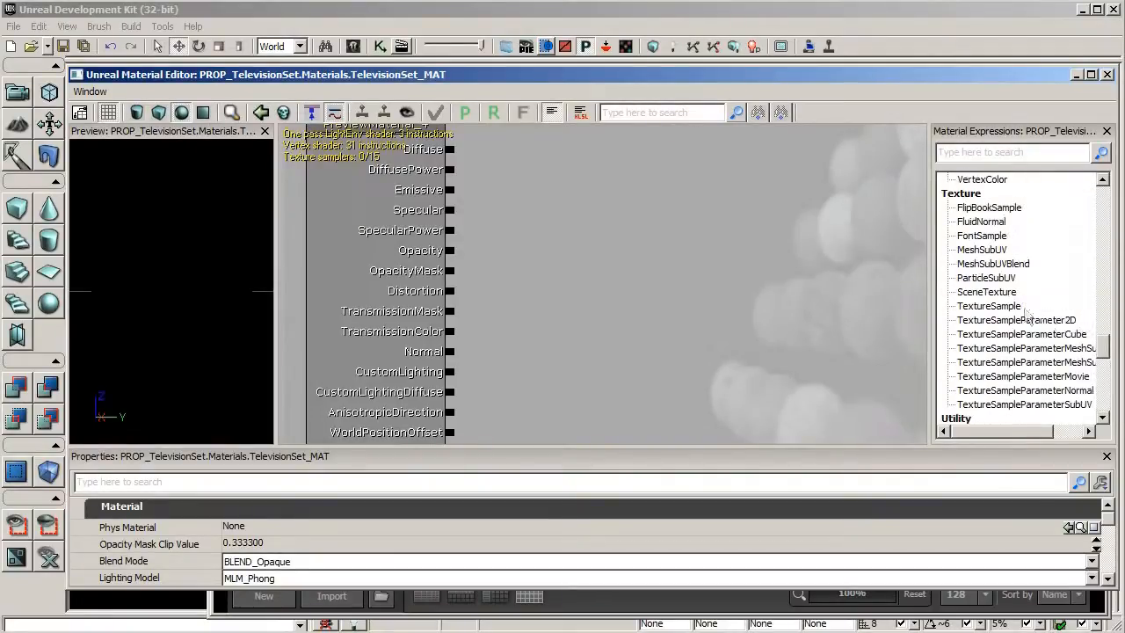
pyautogui.moveTo(1024, 314); pyautogui.dragTo(877, 319)
pyautogui.moveTo(627, 229); pyautogui.dragTo(604, 177)
pyautogui.moveTo(733, 239); pyautogui.dragTo(831, 244)
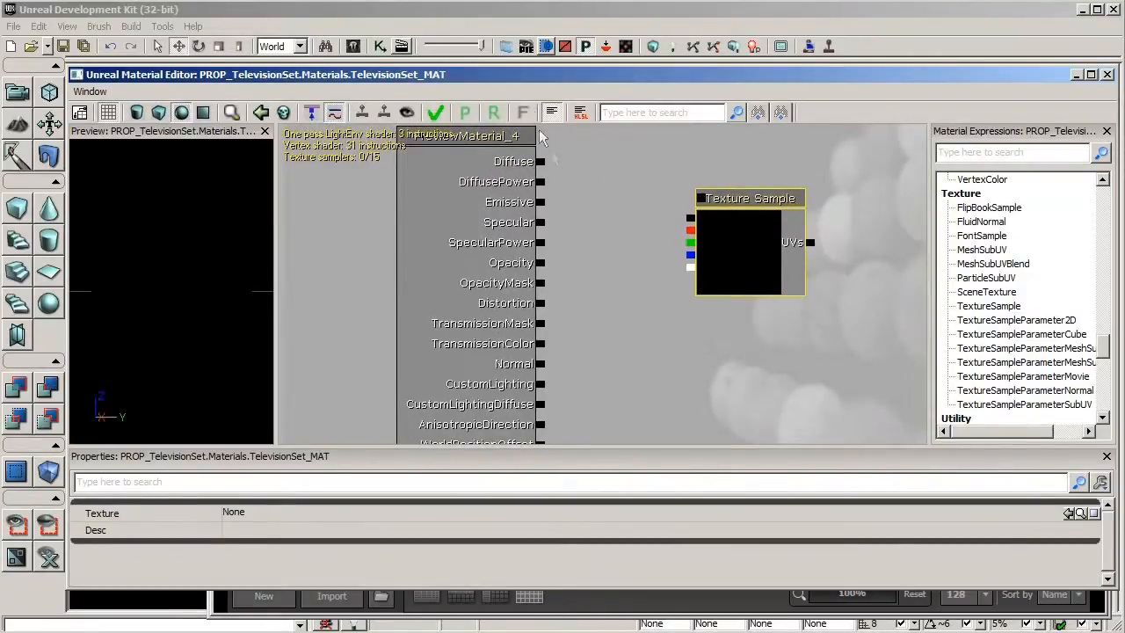
# Assign the TelevisionSet_CLR texture from the Textures group to the Texture Sample
pyautogui.moveTo(553, 75); pyautogui.dragTo(557, 85)
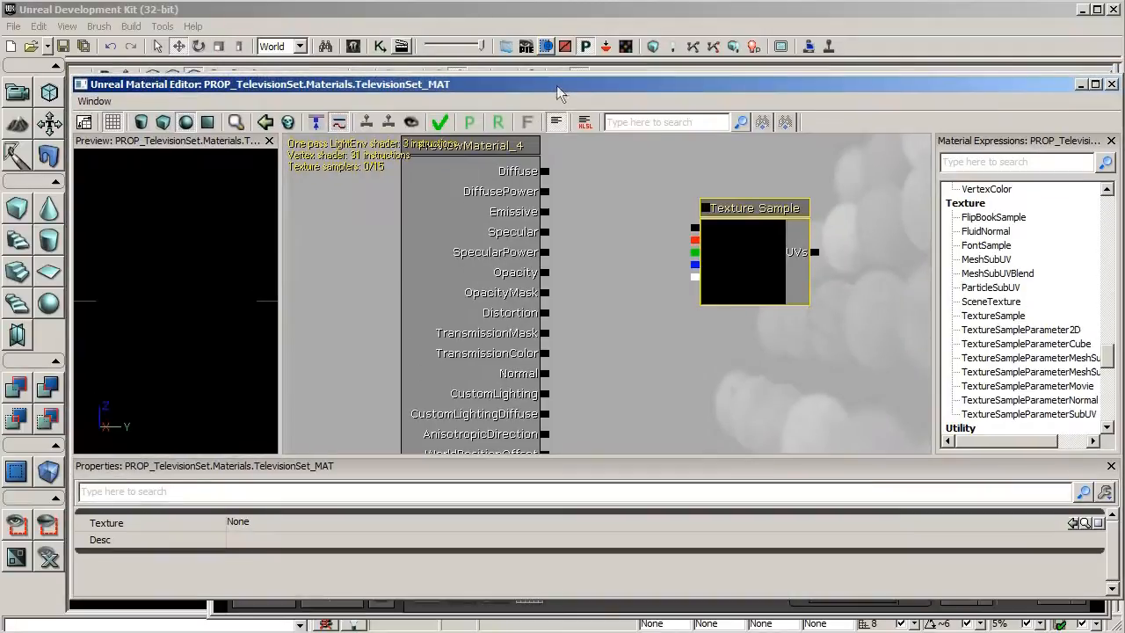
pyautogui.moveTo(369, 85); pyautogui.dragTo(372, 91)
pyautogui.click(363, 75)
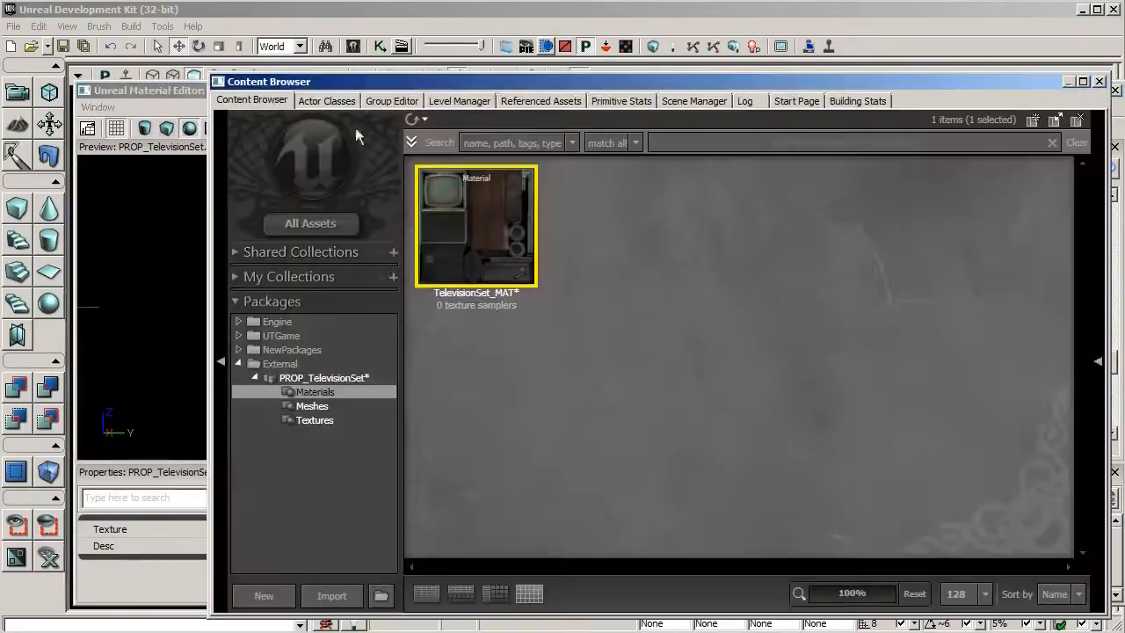
pyautogui.click(320, 419)
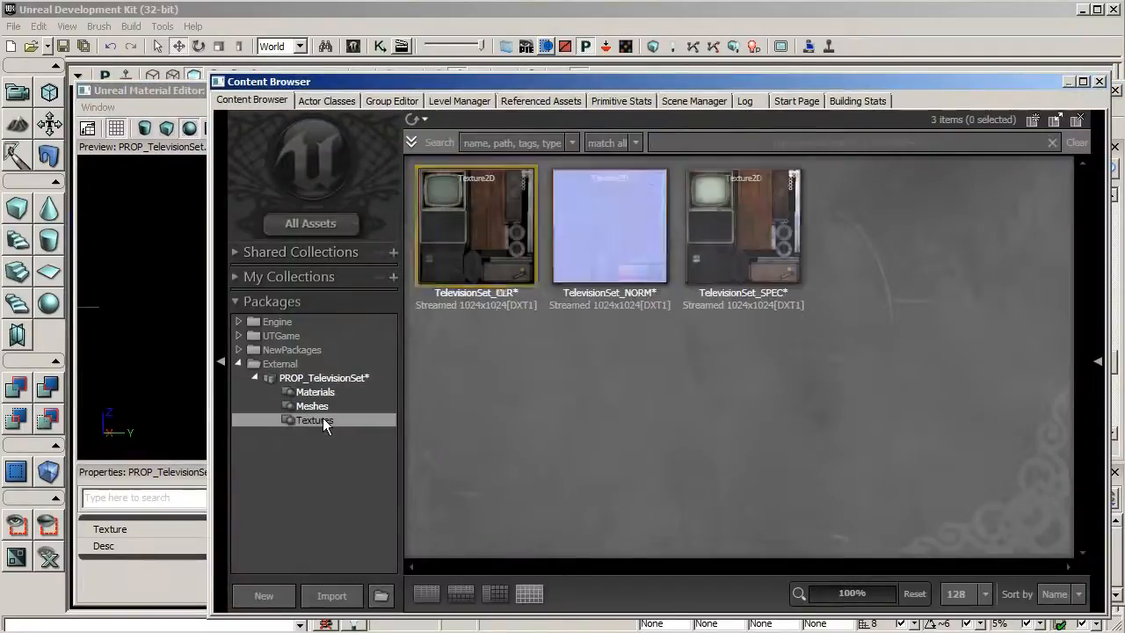
pyautogui.click(455, 243)
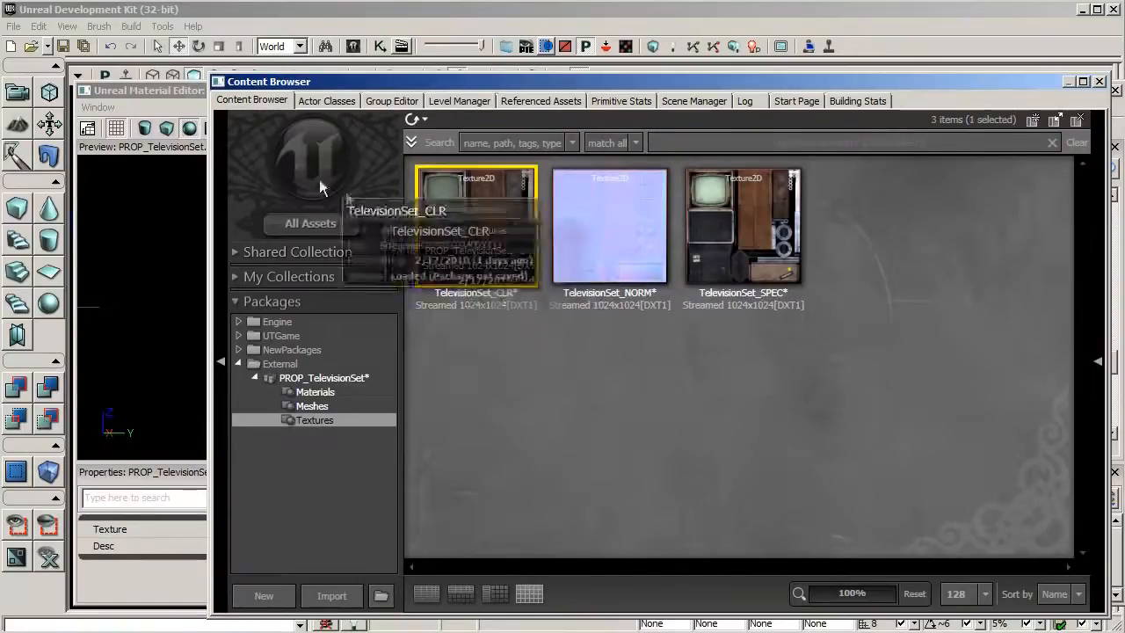
pyautogui.click(190, 91)
pyautogui.moveTo(672, 358); pyautogui.dragTo(645, 334)
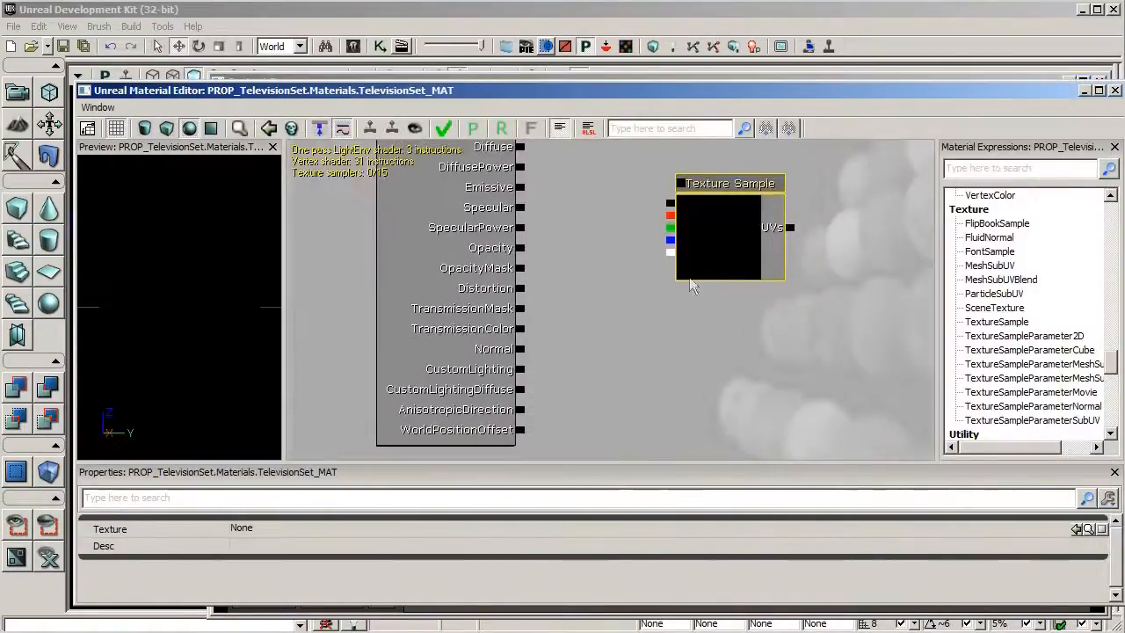
pyautogui.click(941, 530)
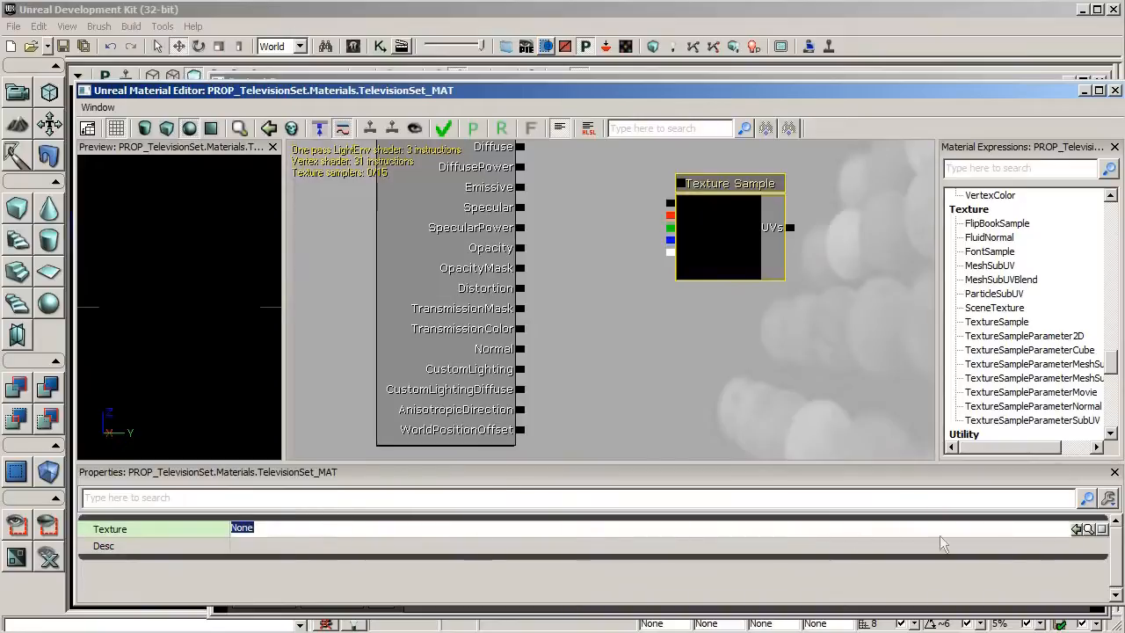
pyautogui.click(1078, 529)
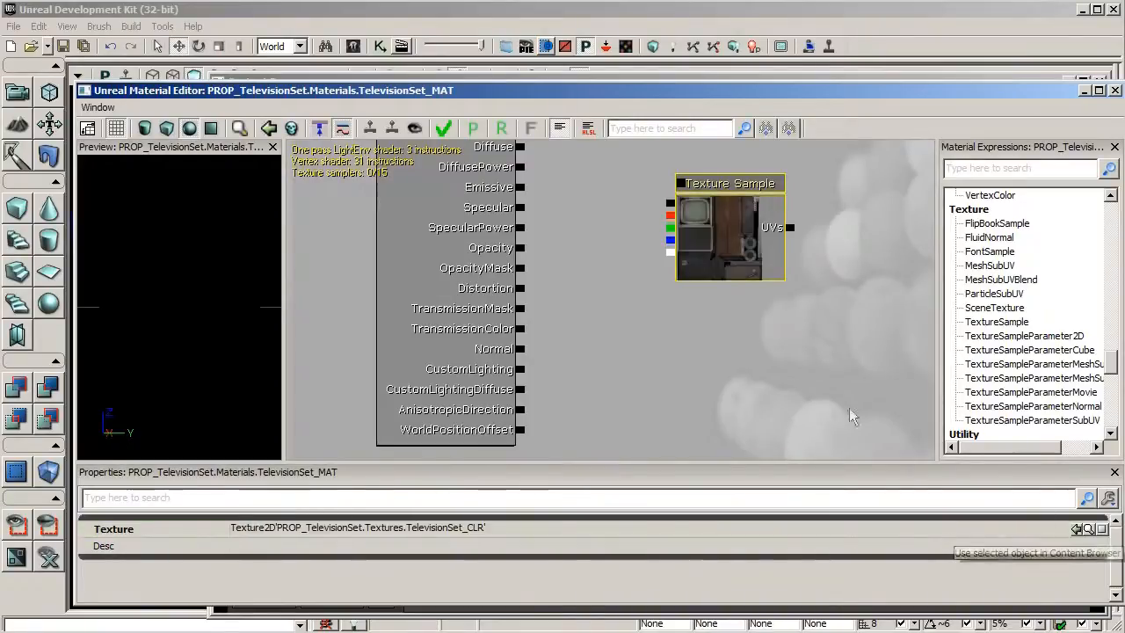
# Connect the TelevisionSet_CLR Texture Sample's color output to Diffuse and apply the material changes
pyautogui.moveTo(774, 377); pyautogui.dragTo(908, 409)
pyautogui.moveTo(804, 234); pyautogui.dragTo(652, 178)
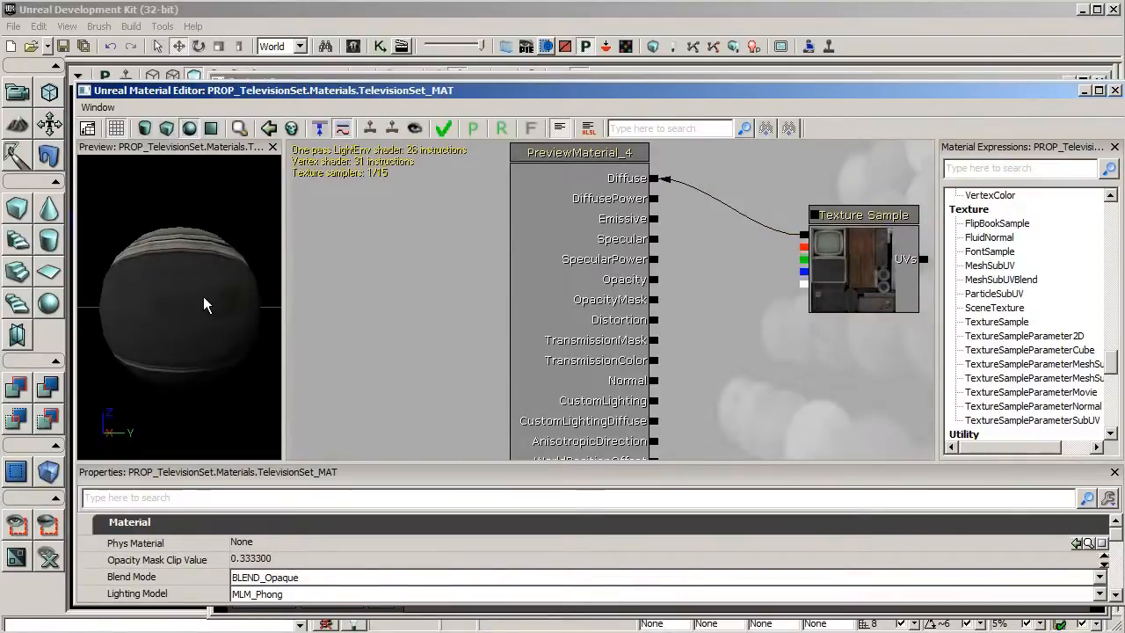
pyautogui.moveTo(203, 296)
pyautogui.mouseDown()
pyautogui.moveTo(278, 300)
pyautogui.moveTo(216, 293)
pyautogui.mouseUp()
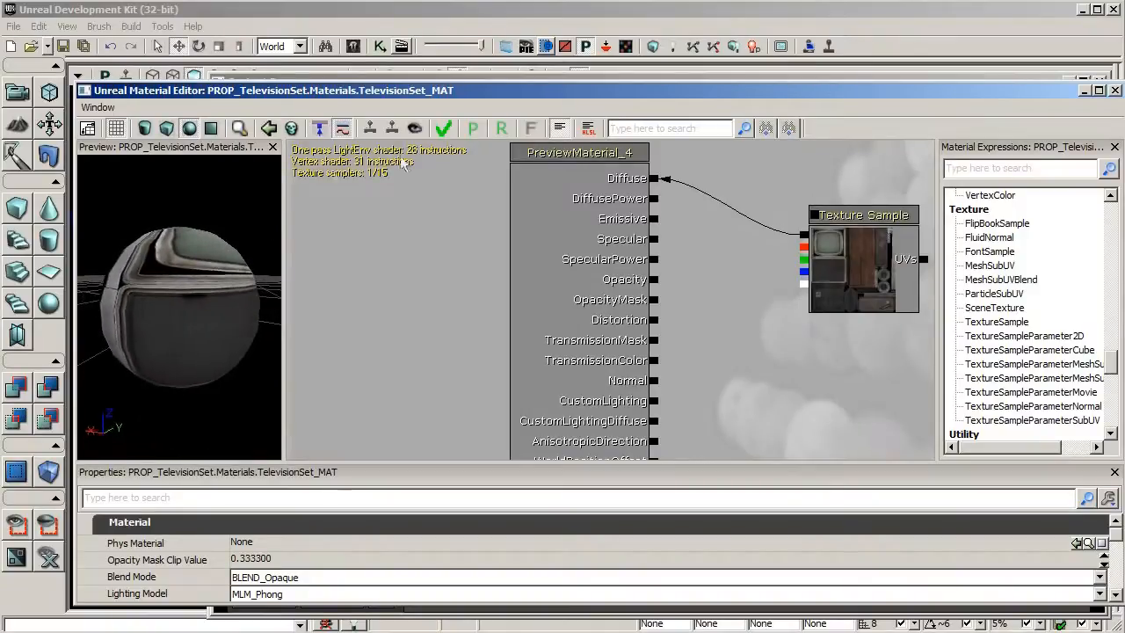
pyautogui.click(442, 128)
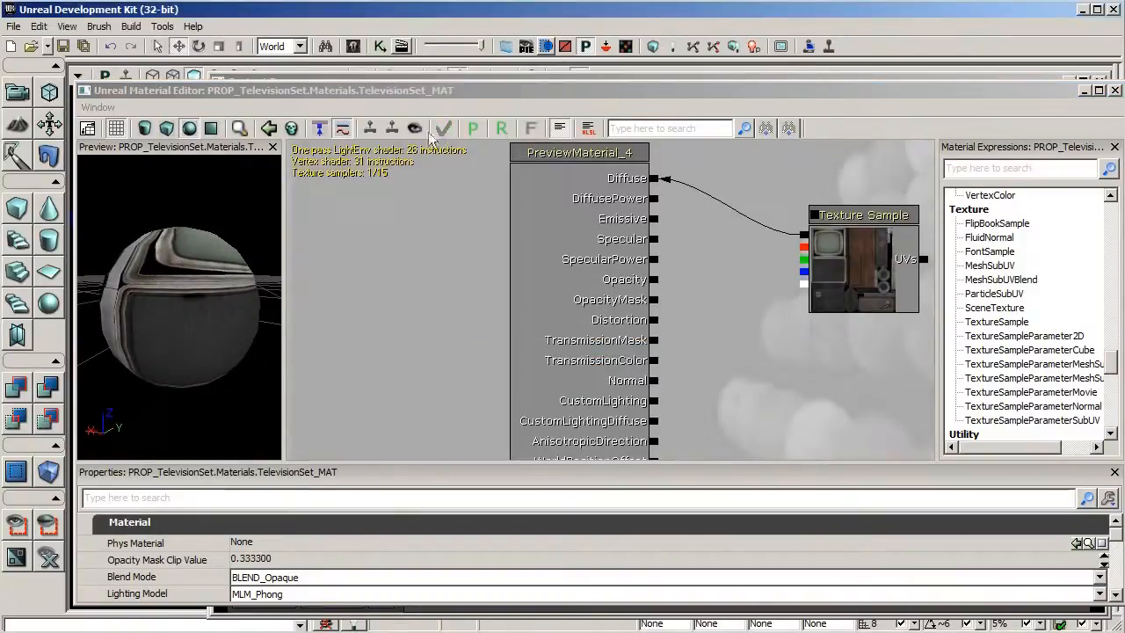
# Add a Texture Sample using TelevisionSet_SPEC and connect its color output to Specular
pyautogui.click(438, 77)
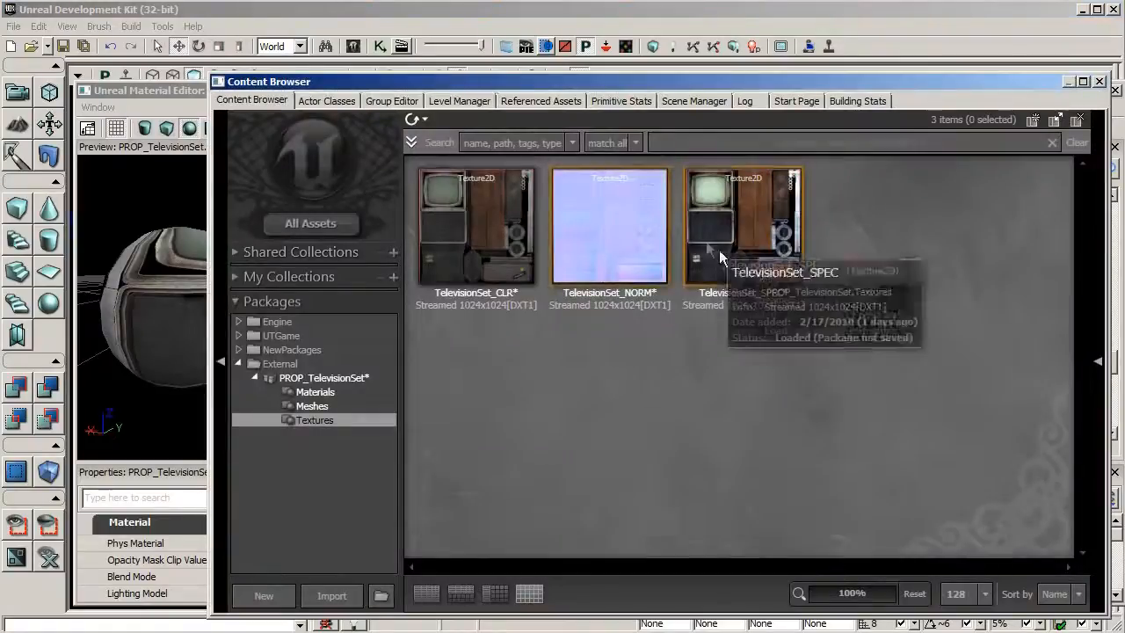
pyautogui.click(737, 262)
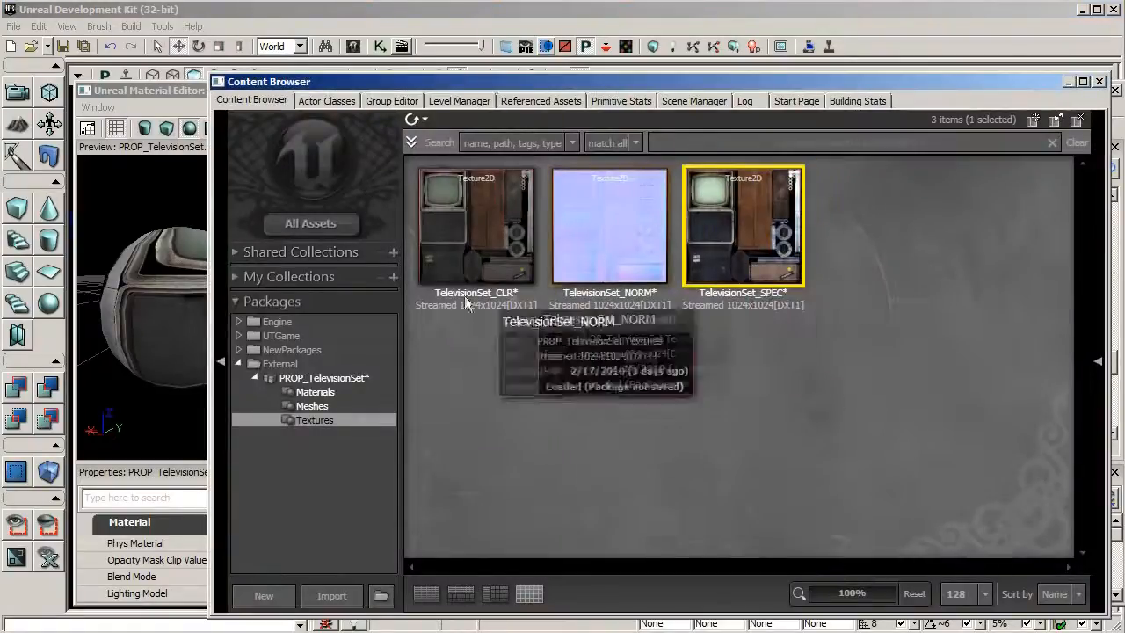
pyautogui.click(160, 91)
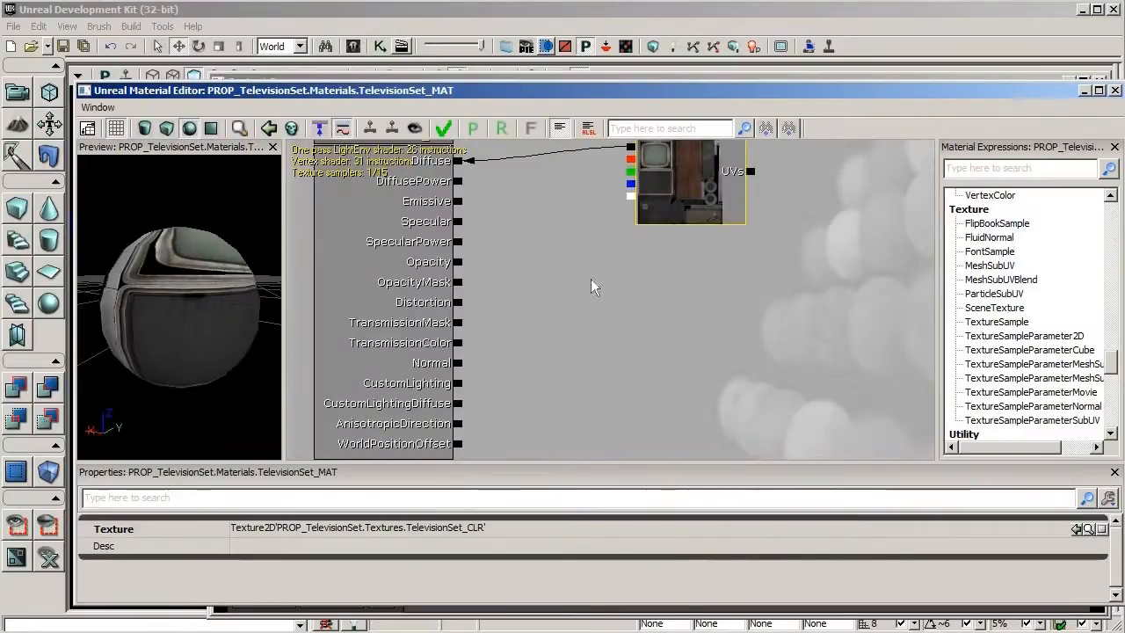
pyautogui.click(622, 269)
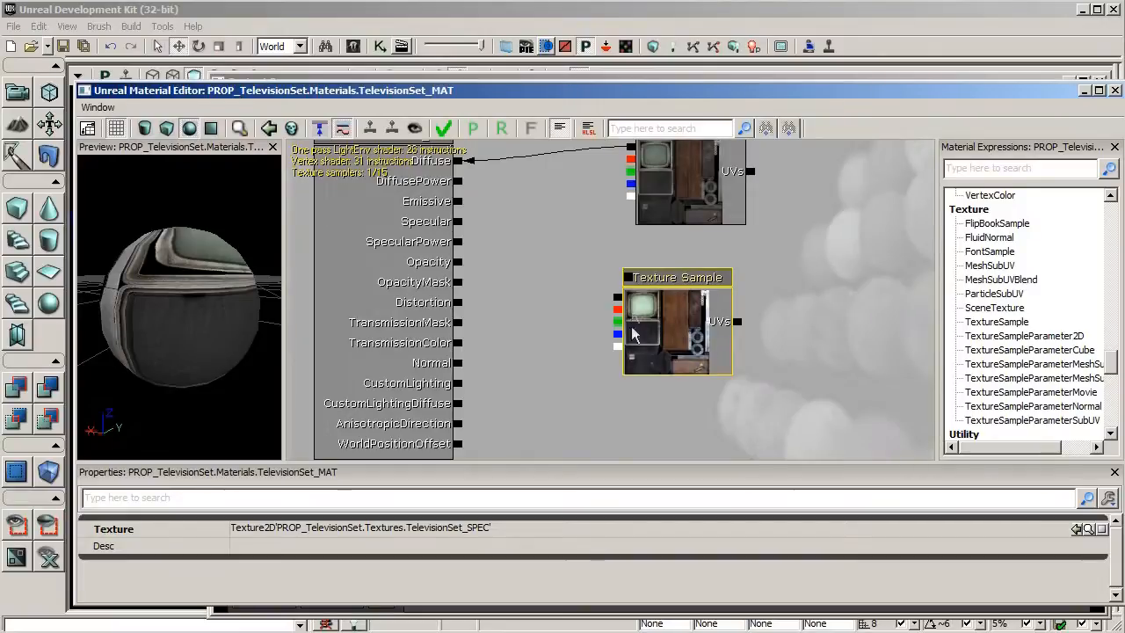
pyautogui.click(558, 78)
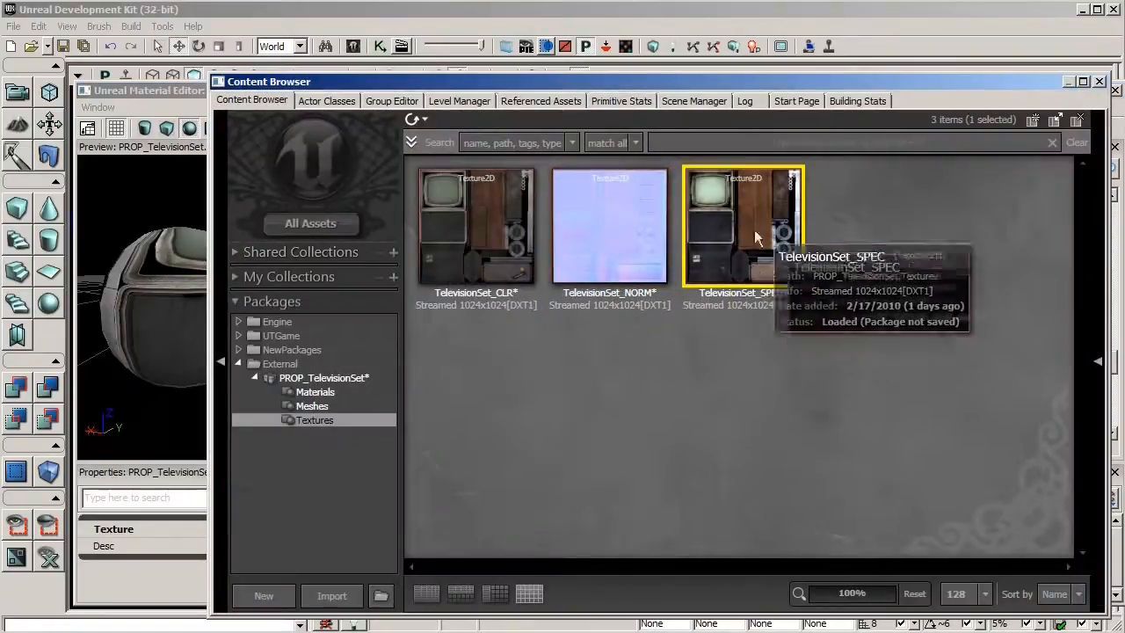
pyautogui.click(180, 92)
pyautogui.moveTo(618, 297); pyautogui.dragTo(458, 221)
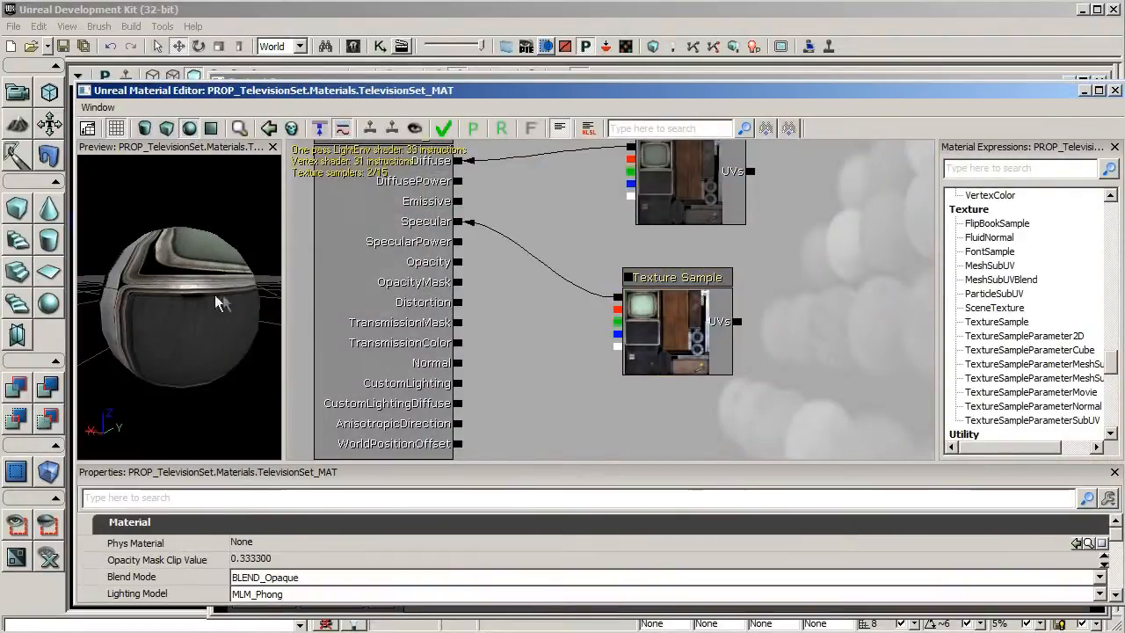
# Add a Texture Sample using TelevisionSet_NORM and connect its color output to Normal
pyautogui.moveTo(179, 308); pyautogui.dragTo(171, 308)
pyautogui.moveTo(180, 308); pyautogui.dragTo(228, 316)
pyautogui.hotkey('ctrl', 'shift', 'f')
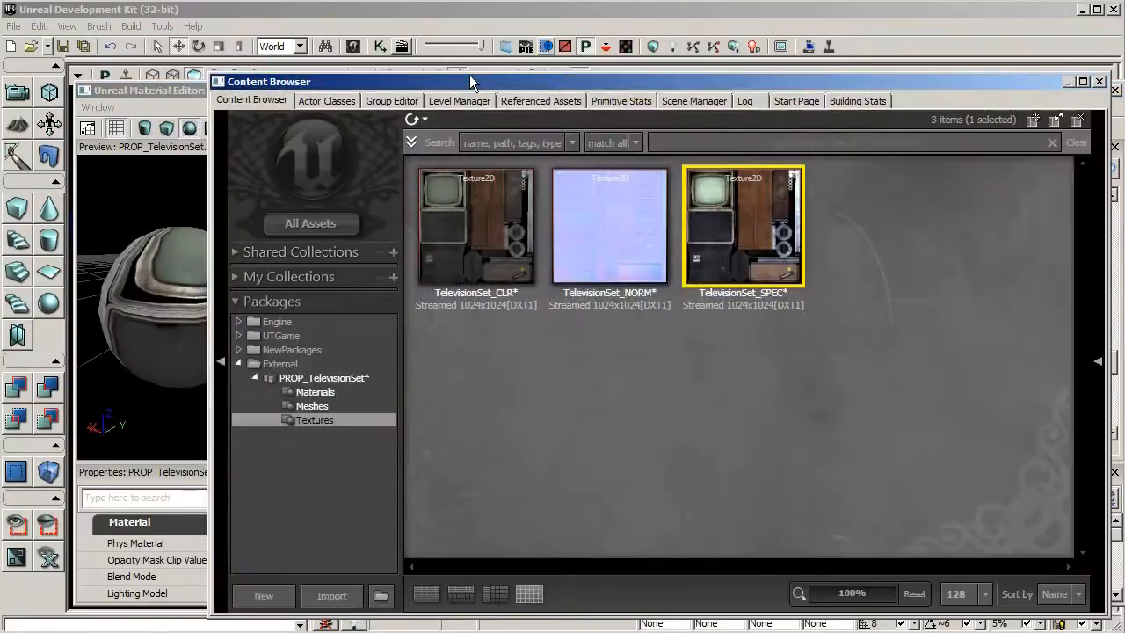
pyautogui.click(589, 239)
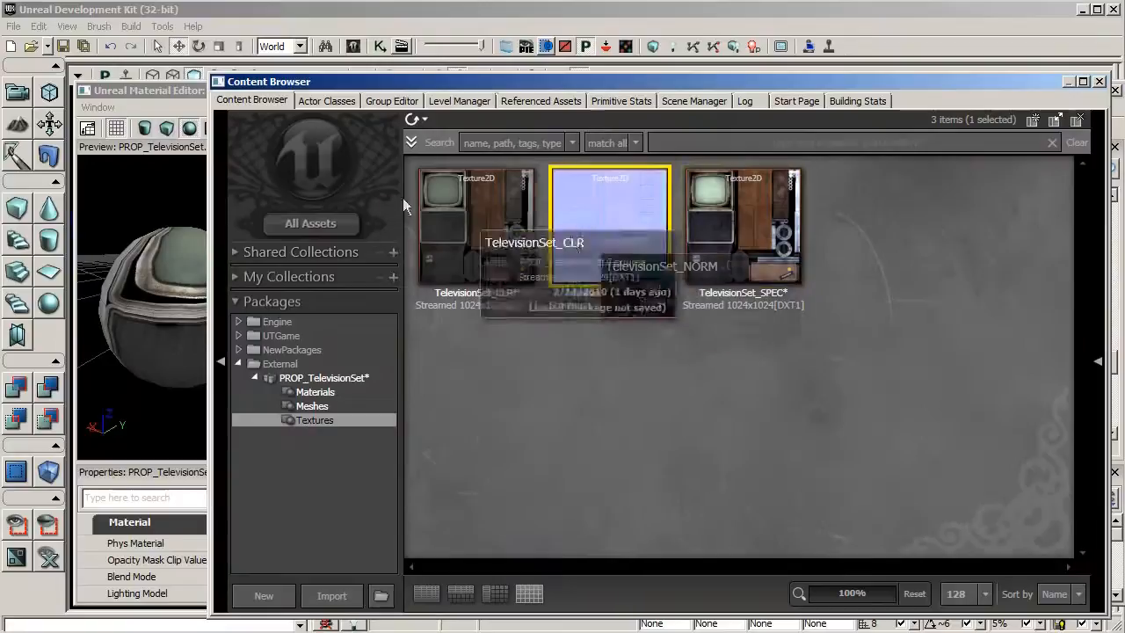
pyautogui.click(170, 90)
pyautogui.moveTo(539, 406); pyautogui.dragTo(514, 264)
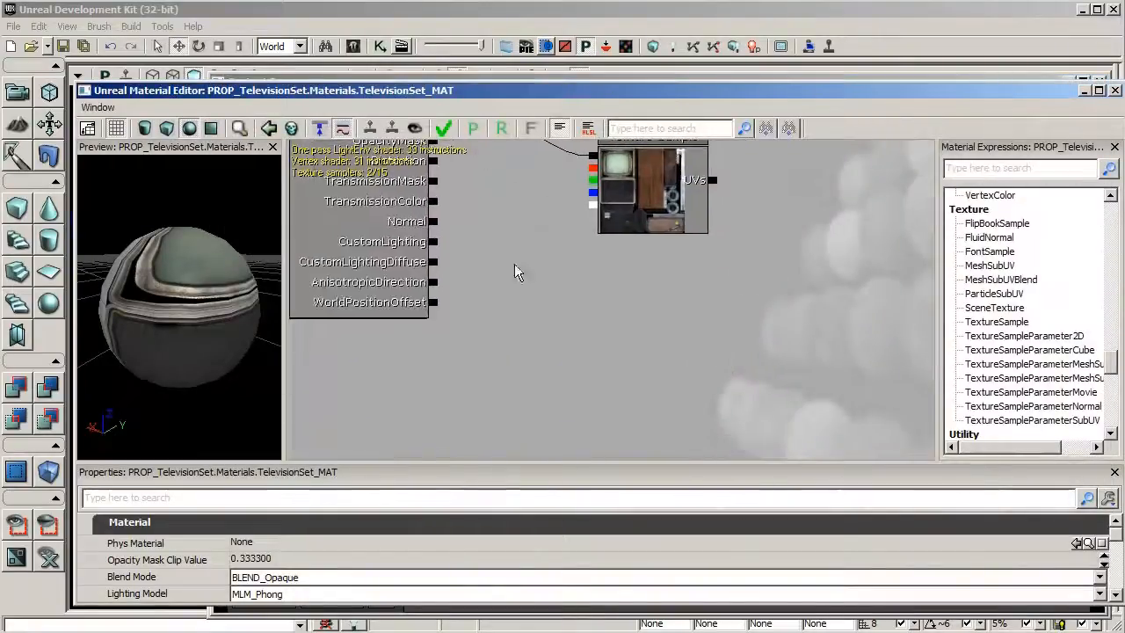
pyautogui.click(563, 299)
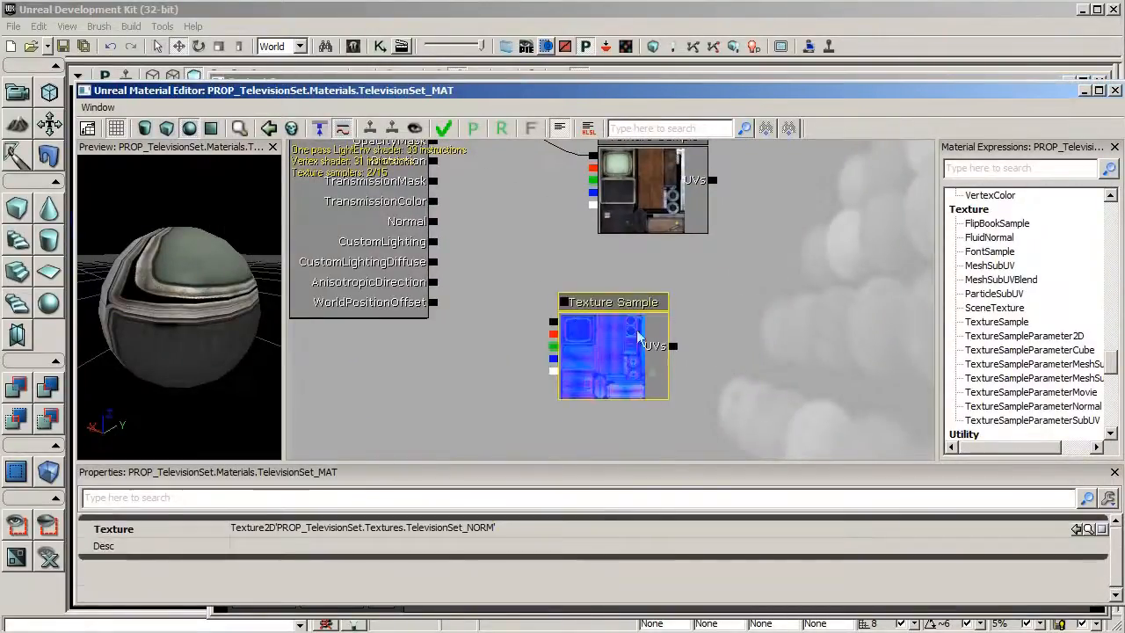
pyautogui.moveTo(554, 327); pyautogui.dragTo(438, 227)
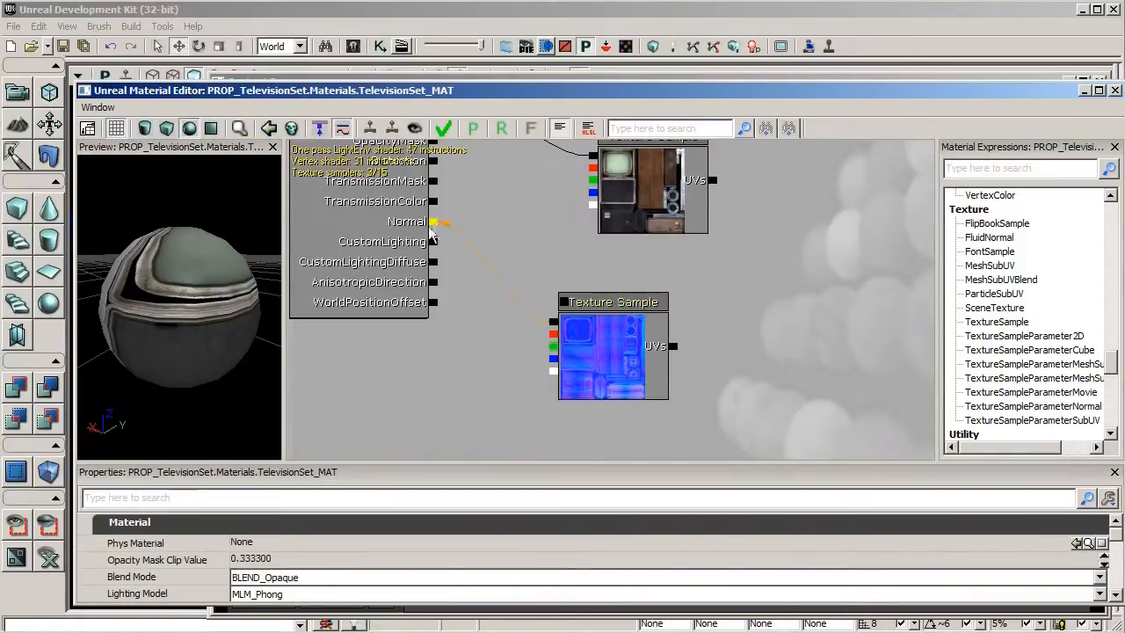
# Apply the material changes and close the material editor
pyautogui.moveTo(228, 308); pyautogui.dragTo(184, 322)
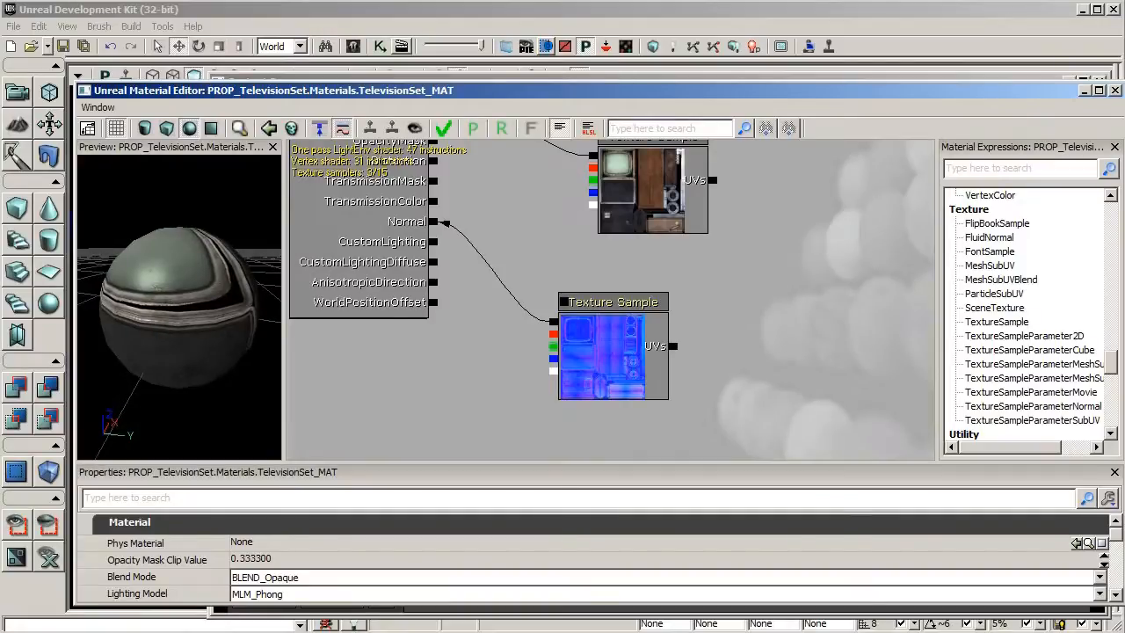
pyautogui.click(444, 129)
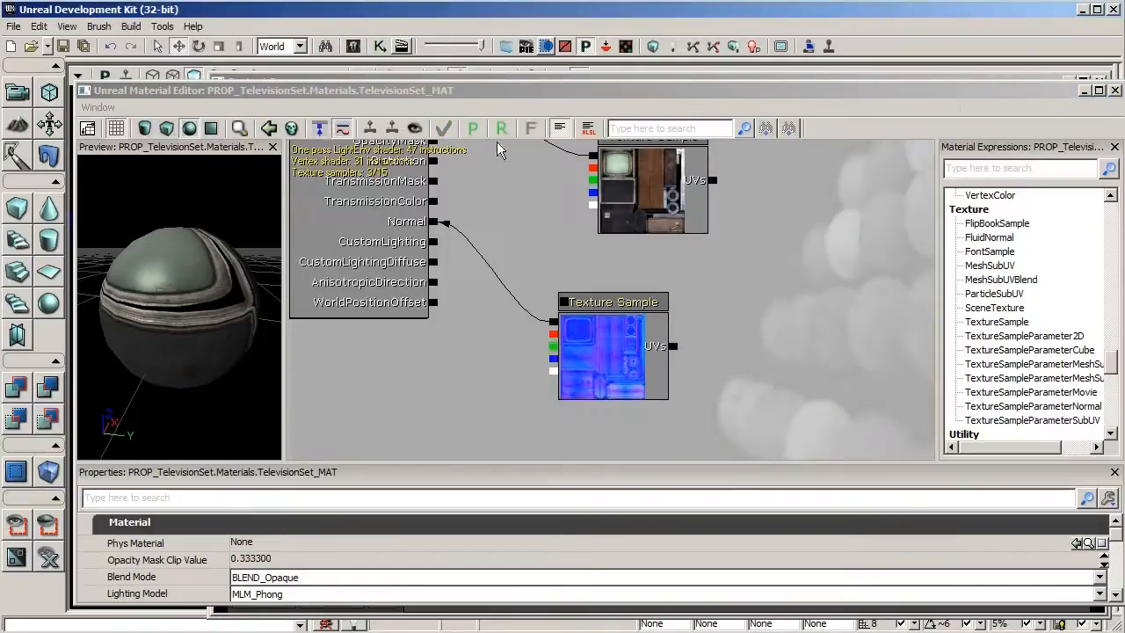
pyautogui.click(1082, 92)
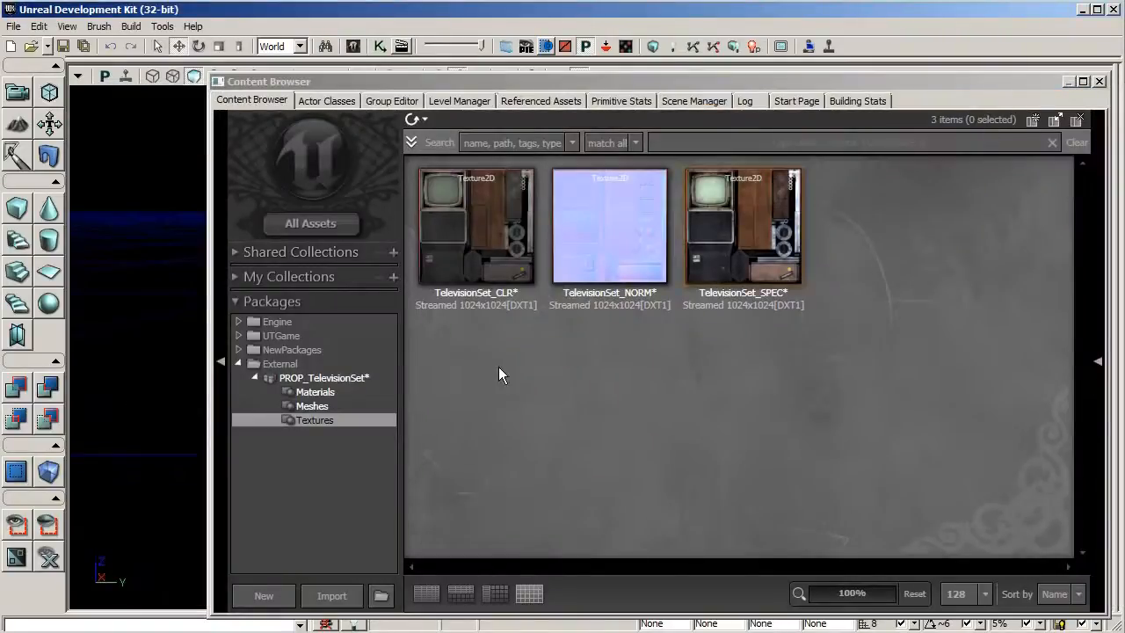
# Open the Televisionset_STAT static mesh from the Meshes group in the static mesh editor
pyautogui.click(338, 405)
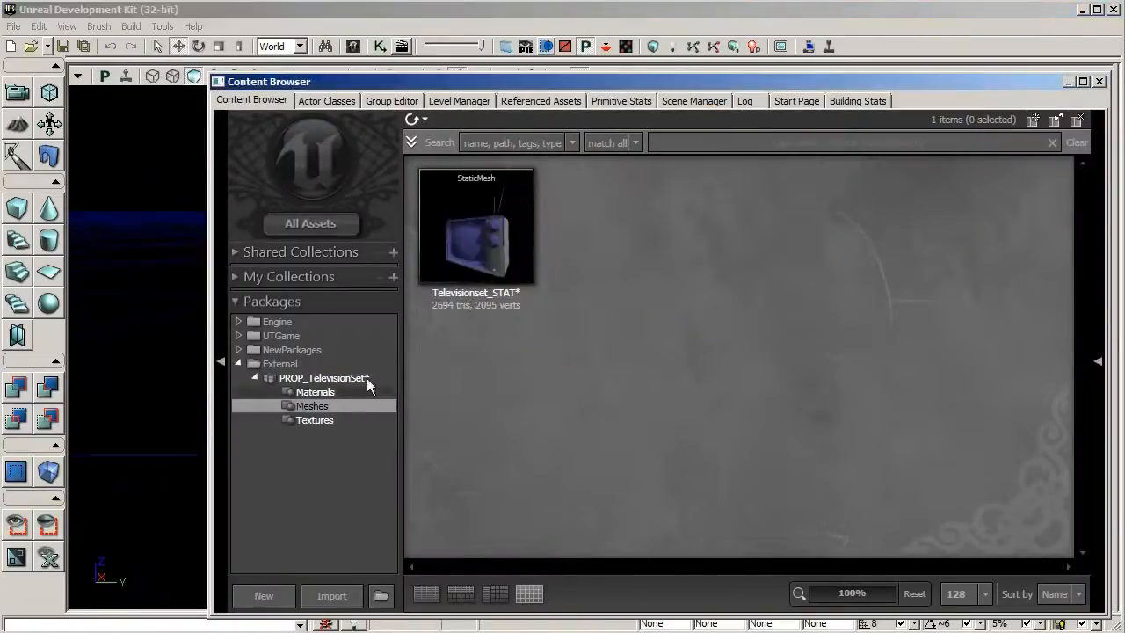
pyautogui.doubleClick(485, 254)
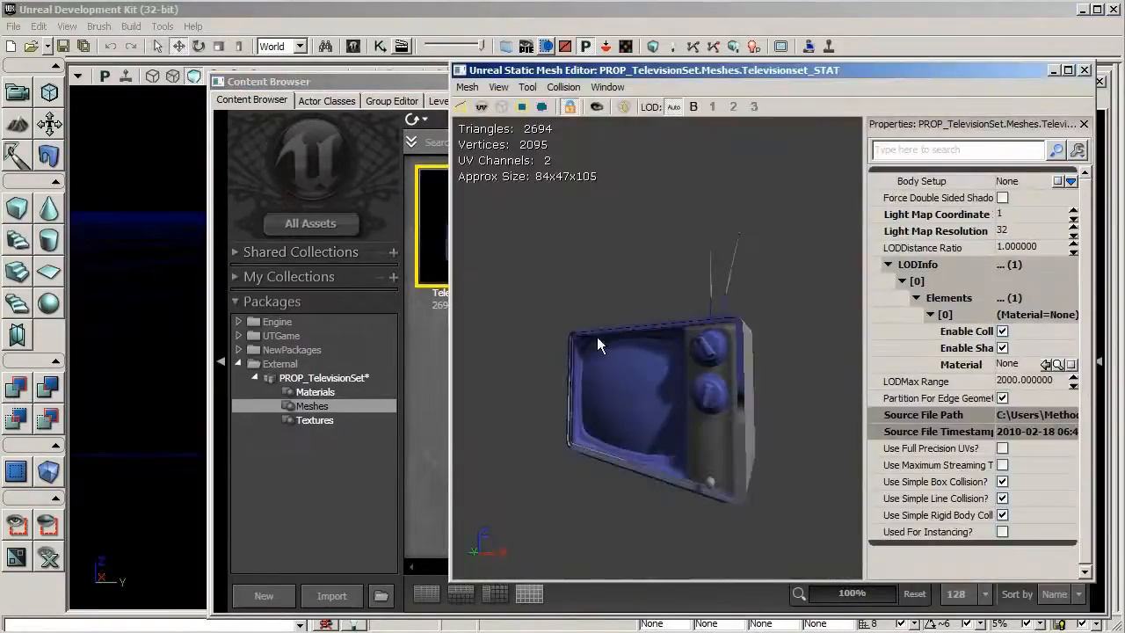
pyautogui.moveTo(597, 345); pyautogui.dragTo(603, 357)
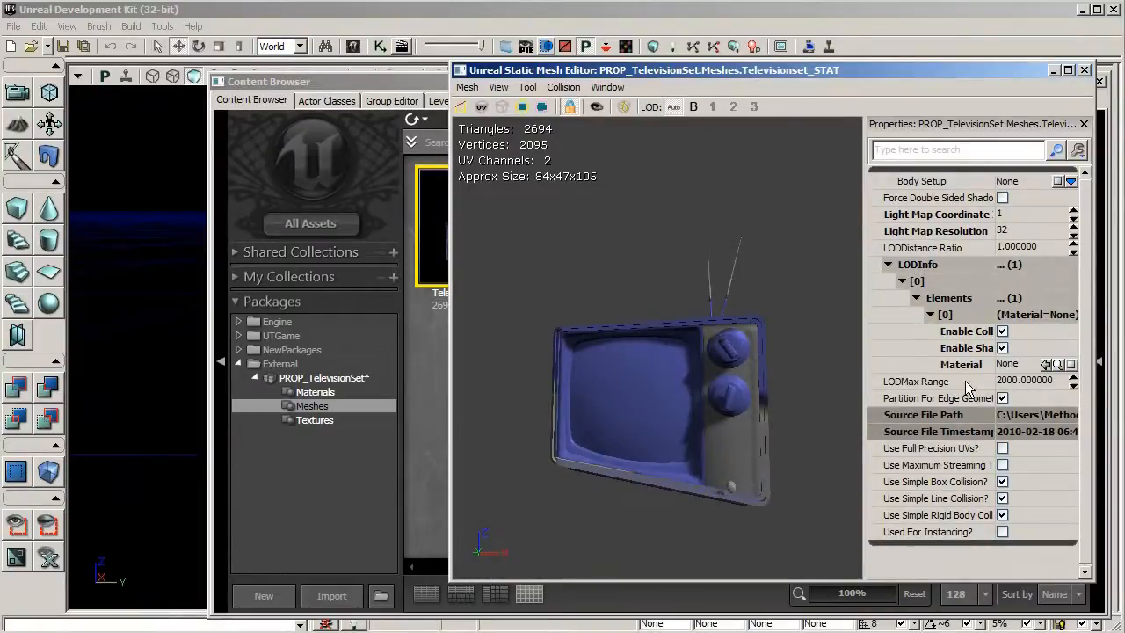
# Select TelevisionSet_MAT in the Materials group and assign it to the mesh's LOD element Material slot
pyautogui.click(315, 393)
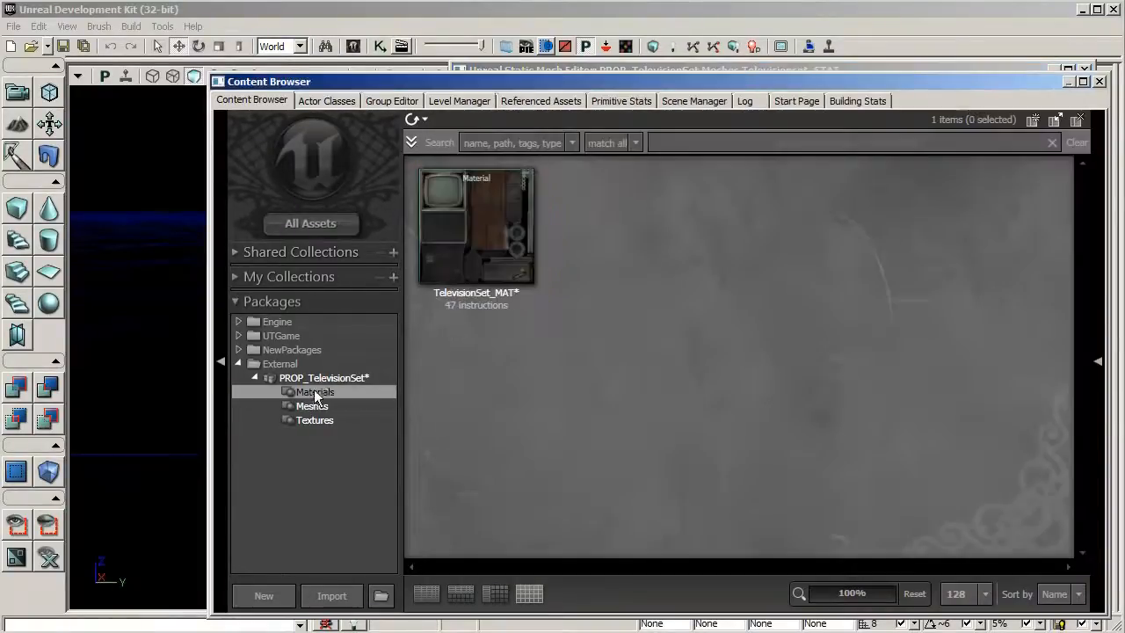
pyautogui.click(476, 230)
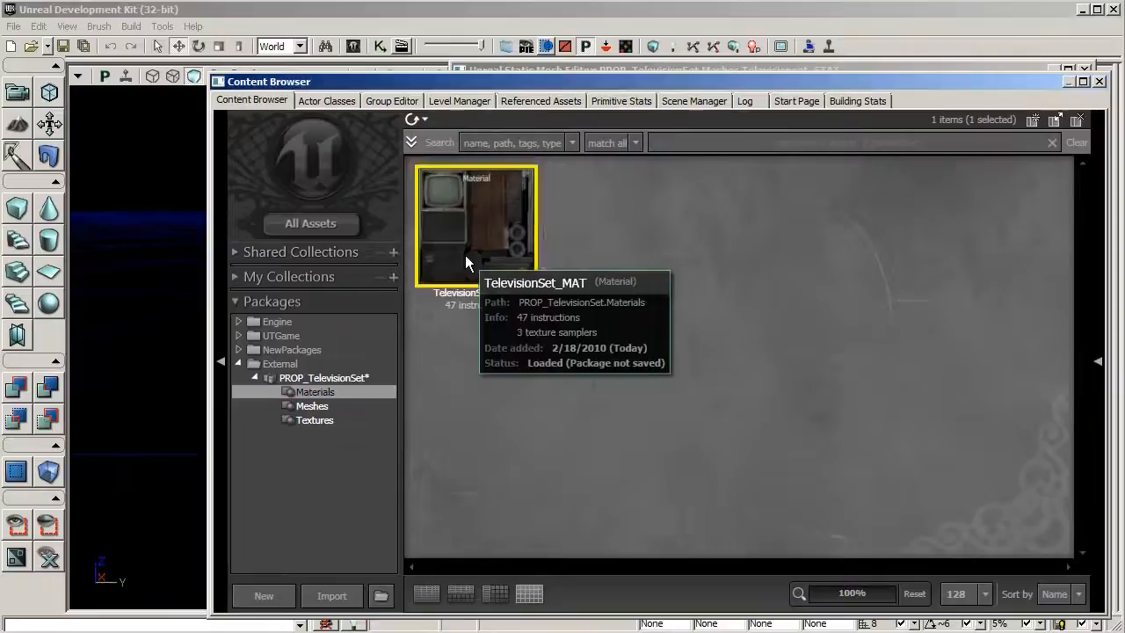
pyautogui.click(510, 73)
pyautogui.click(1032, 367)
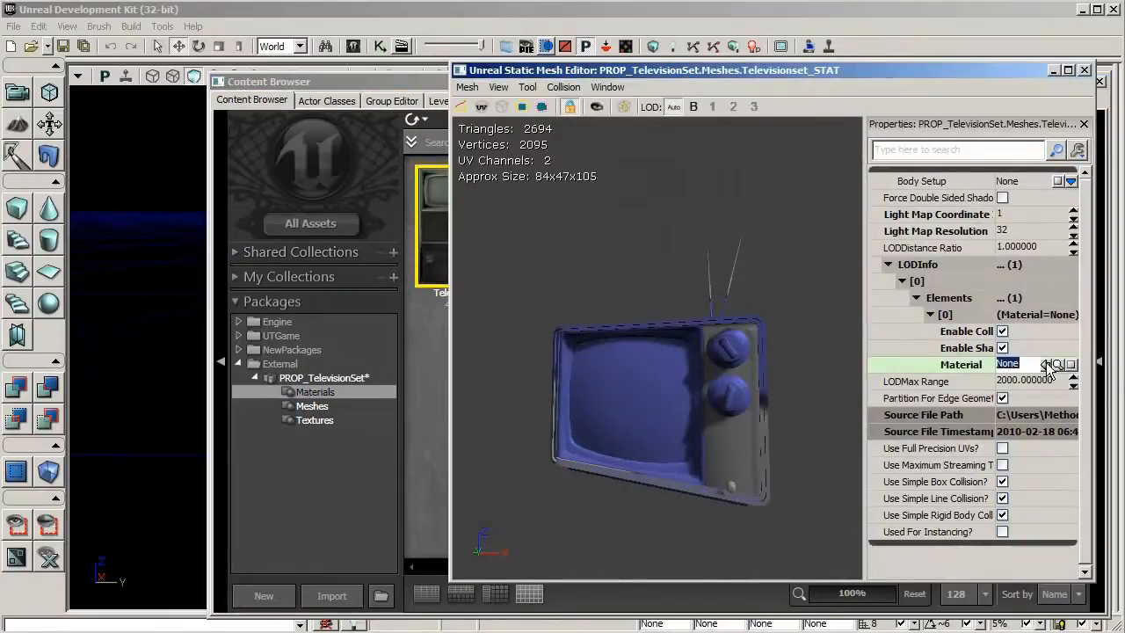
pyautogui.click(1046, 364)
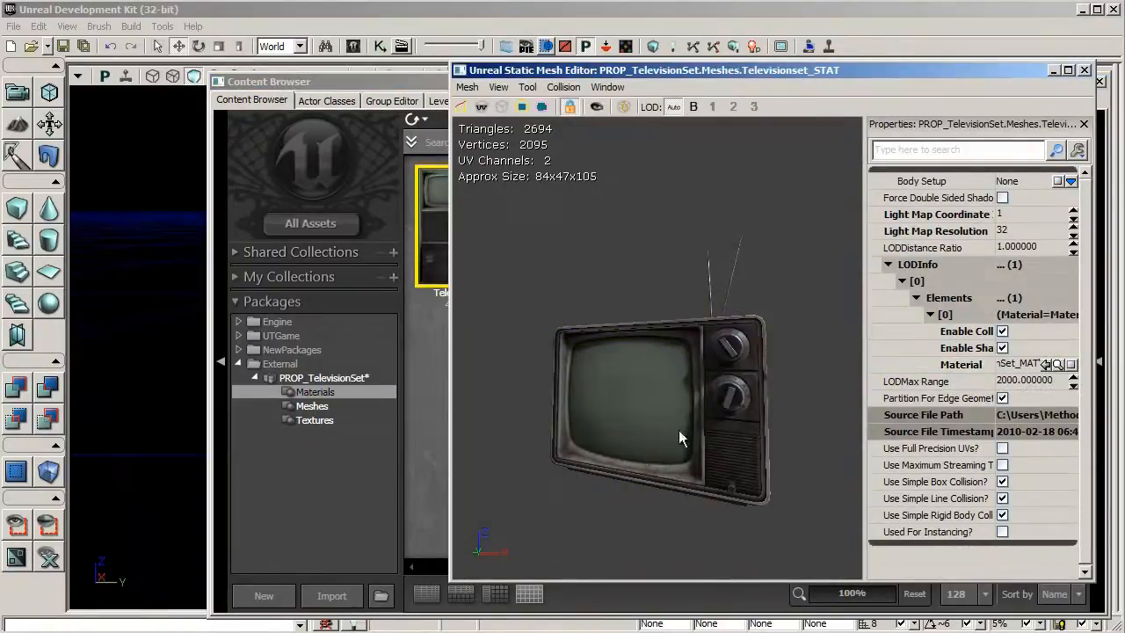
# Inspect the textured television mesh from several angles in the preview
pyautogui.moveTo(628, 461); pyautogui.dragTo(668, 466)
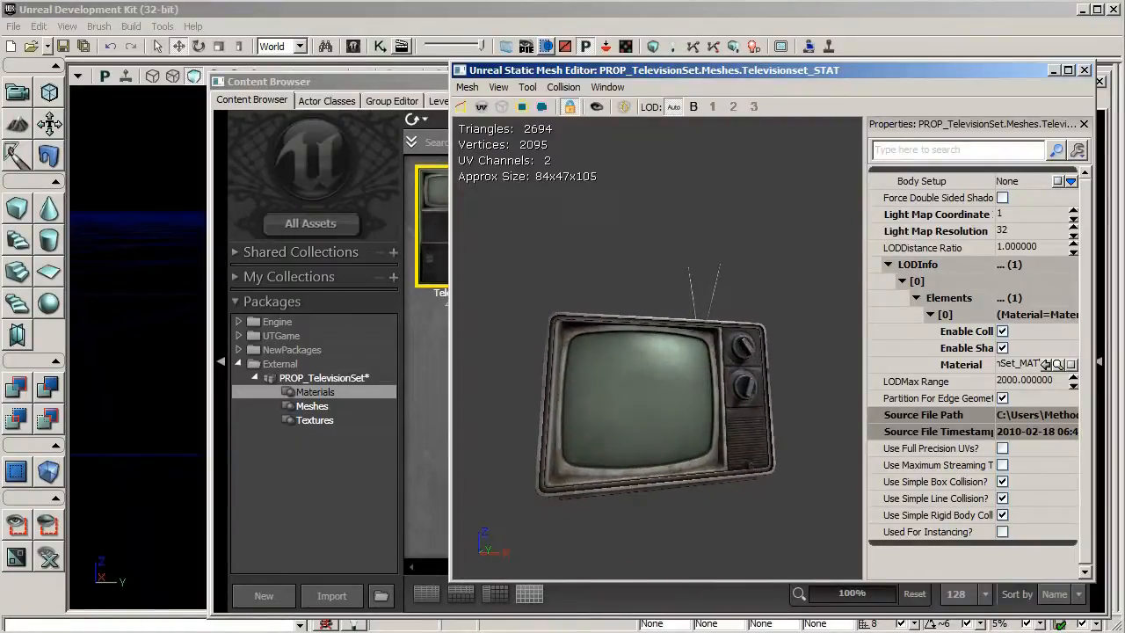
pyautogui.moveTo(668, 466); pyautogui.dragTo(717, 465)
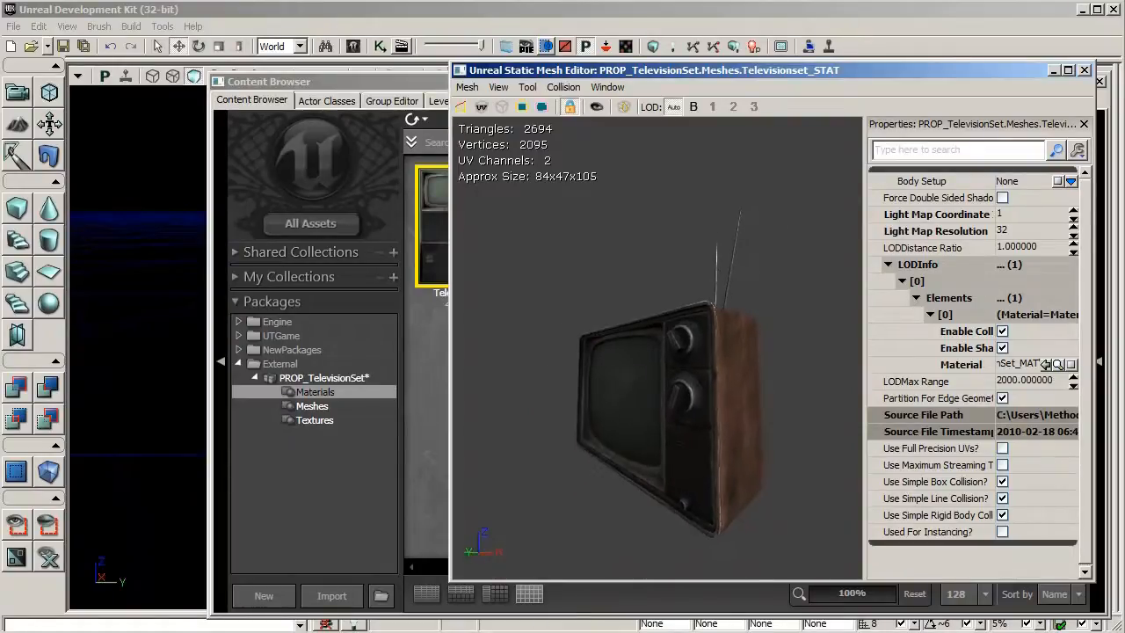
pyautogui.moveTo(717, 466); pyautogui.dragTo(668, 468)
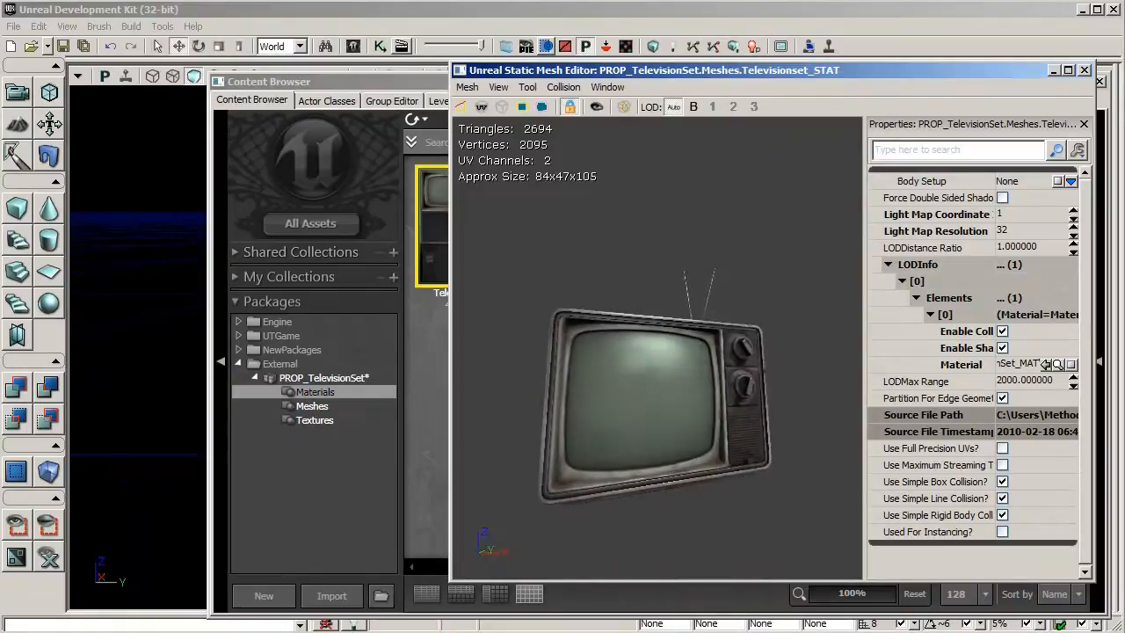